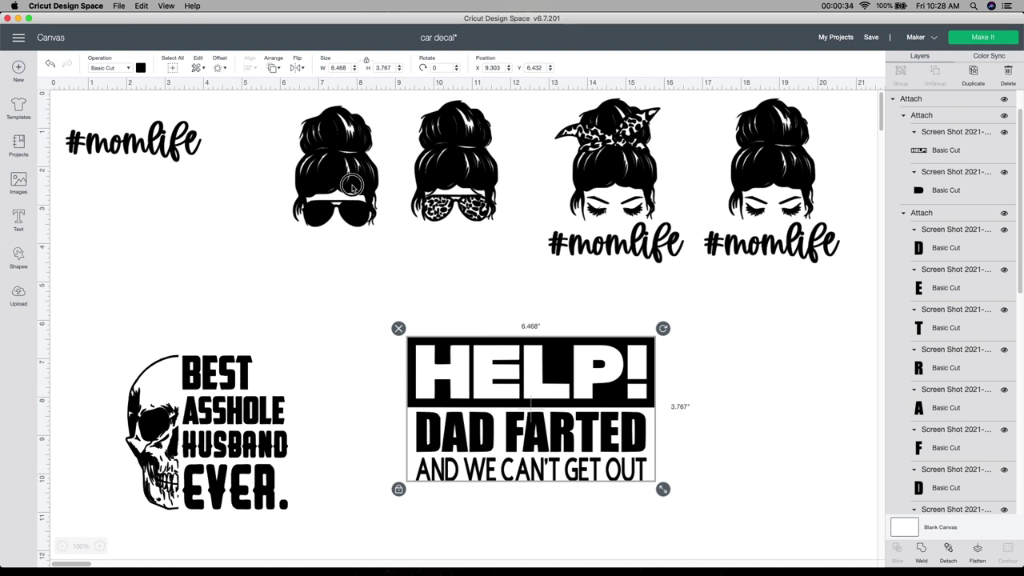
- Move the messy bun with solid sunglasses slightly left and place the loose #momlife text beneath it
{"action": "left_click_drag", "start_coordinate": [363, 184], "coordinate": [323, 181]}
{"action": "left_click", "coordinate": [107, 122]}
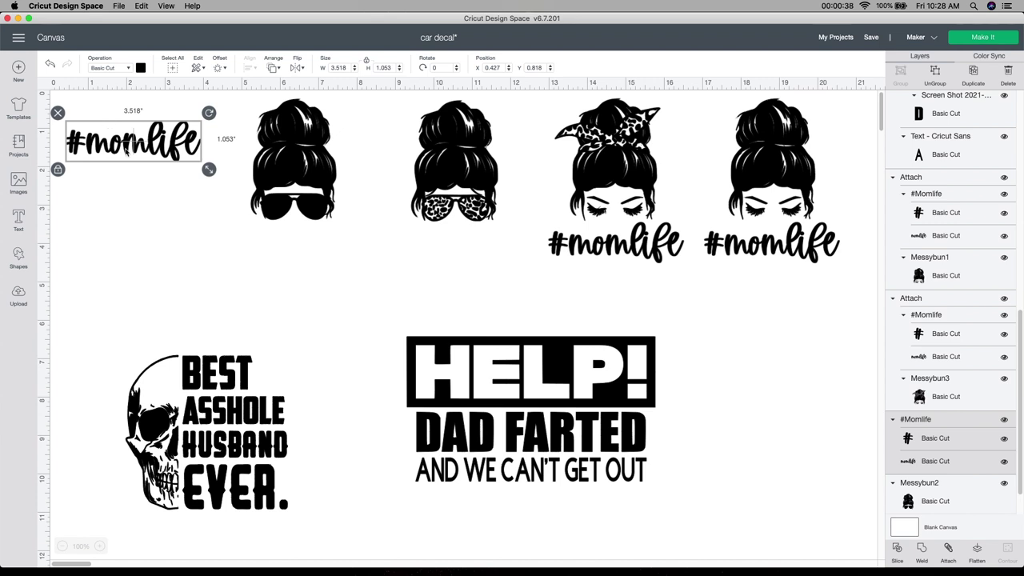
{"action": "left_click_drag", "start_coordinate": [141, 142], "coordinate": [302, 243]}
- Center the solid-sunglasses bun and its #momlife text horizontally with each other
{"action": "left_click", "coordinate": [299, 302]}
{"action": "left_click_drag", "start_coordinate": [311, 304], "coordinate": [224, 140]}
{"action": "left_click", "coordinate": [248, 68]}
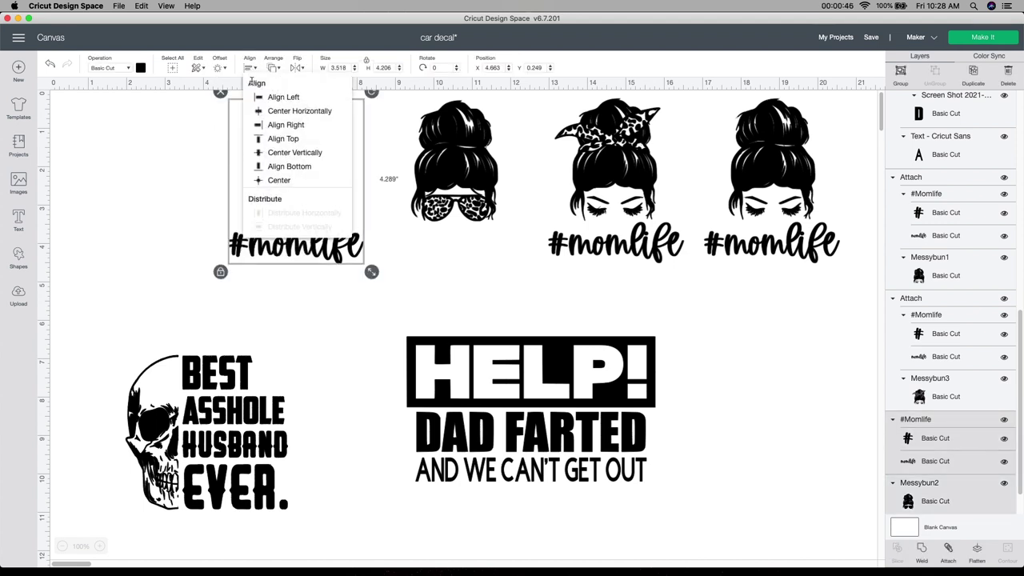
{"action": "left_click", "coordinate": [264, 105]}
{"action": "left_click", "coordinate": [327, 308]}
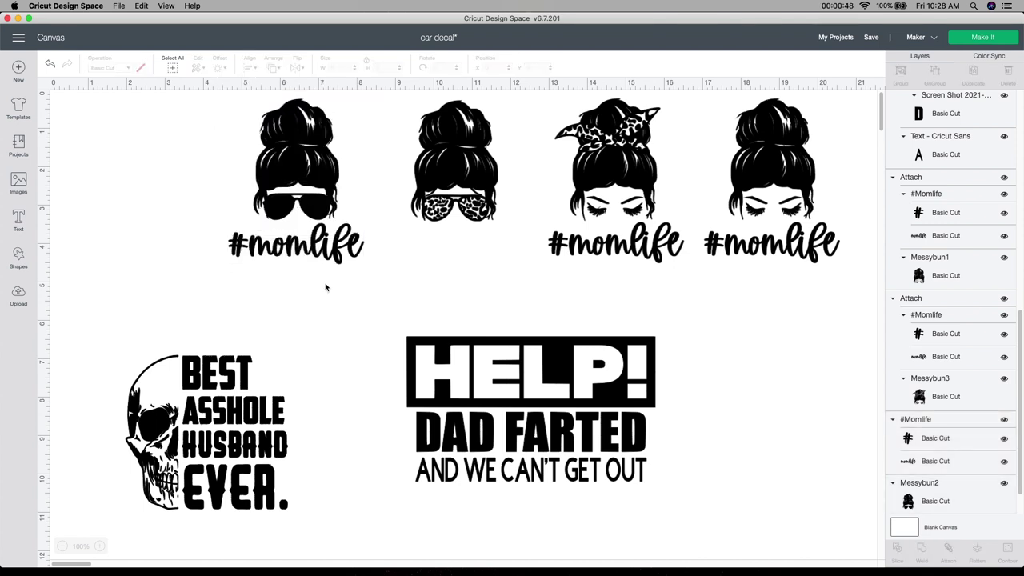
- Nudge the #momlife text under the solid-sunglasses bun slightly to the right
{"action": "left_click", "coordinate": [324, 254]}
{"action": "left_click_drag", "start_coordinate": [325, 254], "coordinate": [335, 251]}
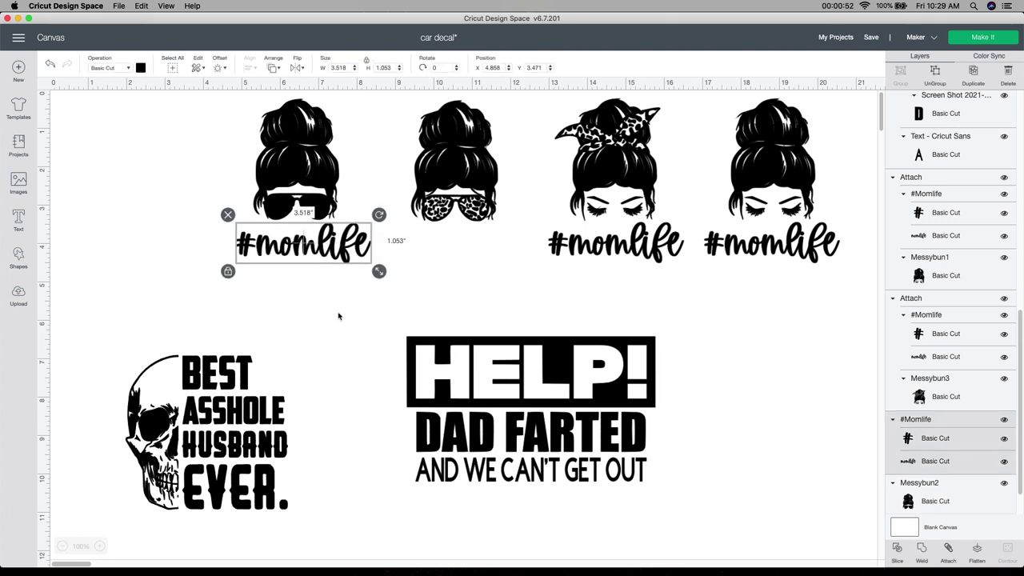
{"action": "left_click", "coordinate": [338, 315]}
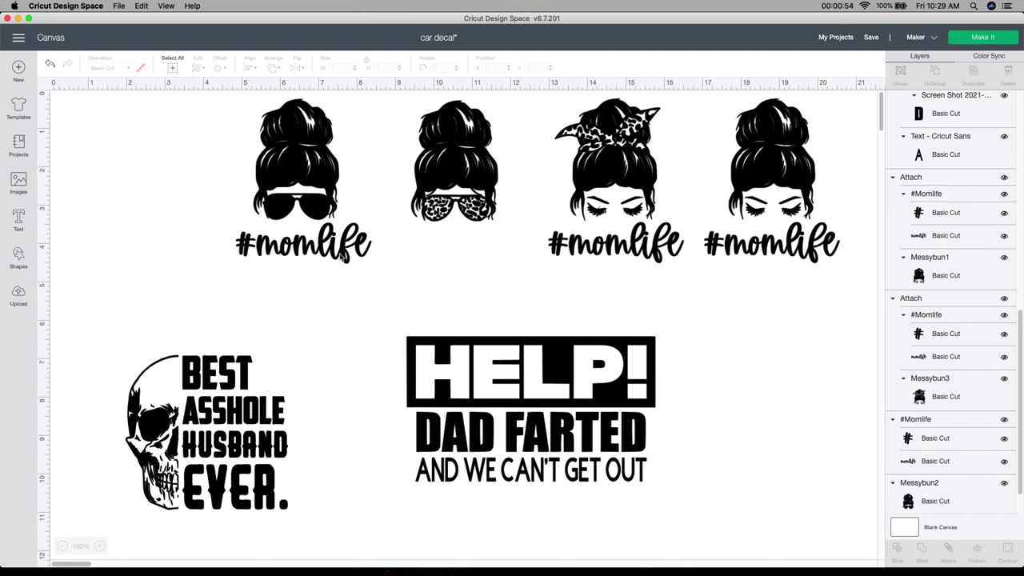
- Duplicate the #momlife text and place the copy beneath the bun with leopard-print sunglasses
{"action": "left_click", "coordinate": [306, 246]}
{"action": "left_click", "coordinate": [970, 74]}
{"action": "left_click_drag", "start_coordinate": [312, 256], "coordinate": [470, 254]}
- Move the solid-sunglasses bun and its #momlife text further left together and attach them
{"action": "left_click_drag", "start_coordinate": [206, 114], "coordinate": [311, 270]}
{"action": "left_click_drag", "start_coordinate": [254, 227], "coordinate": [135, 221]}
{"action": "left_click", "coordinate": [947, 551]}
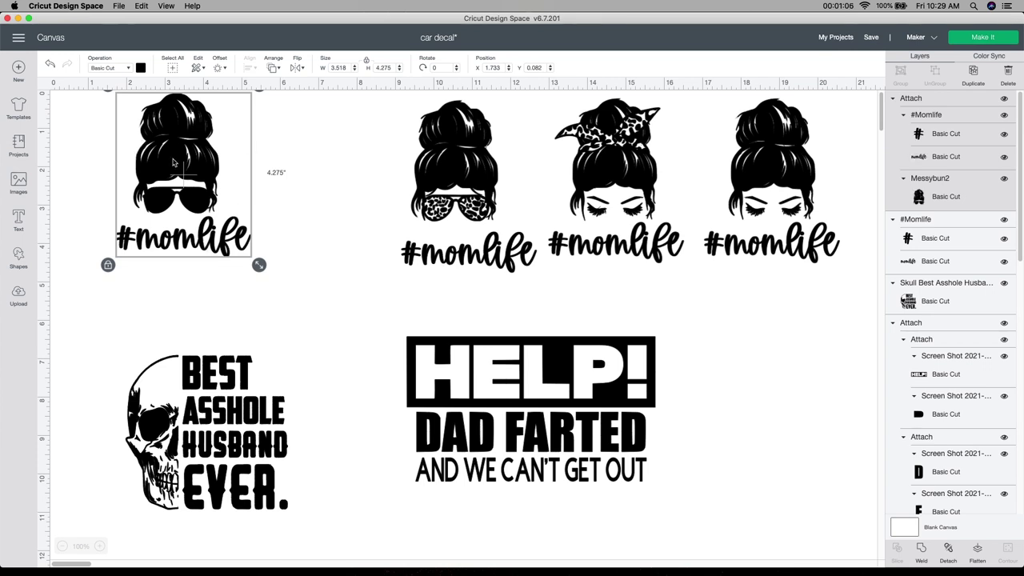
- Shift the leopard-sunglasses bun left and bring its #momlife text back beneath it
{"action": "left_click", "coordinate": [419, 195]}
{"action": "left_click_drag", "start_coordinate": [419, 196], "coordinate": [364, 195]}
{"action": "left_click_drag", "start_coordinate": [443, 251], "coordinate": [383, 253]}
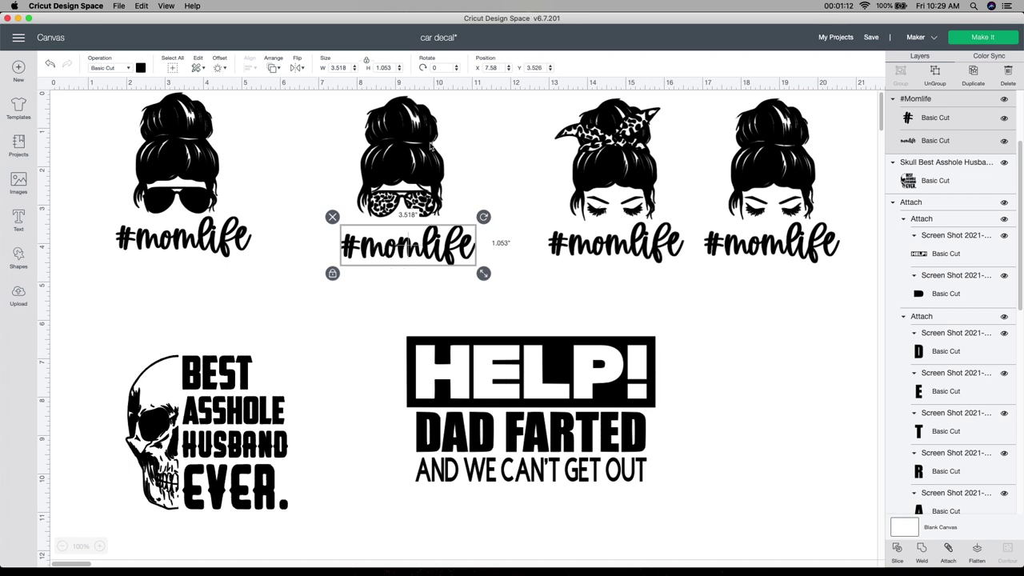
- Recolor the leopard-sunglasses bun and its #momlife text to navy blue
{"action": "left_click", "coordinate": [426, 155]}
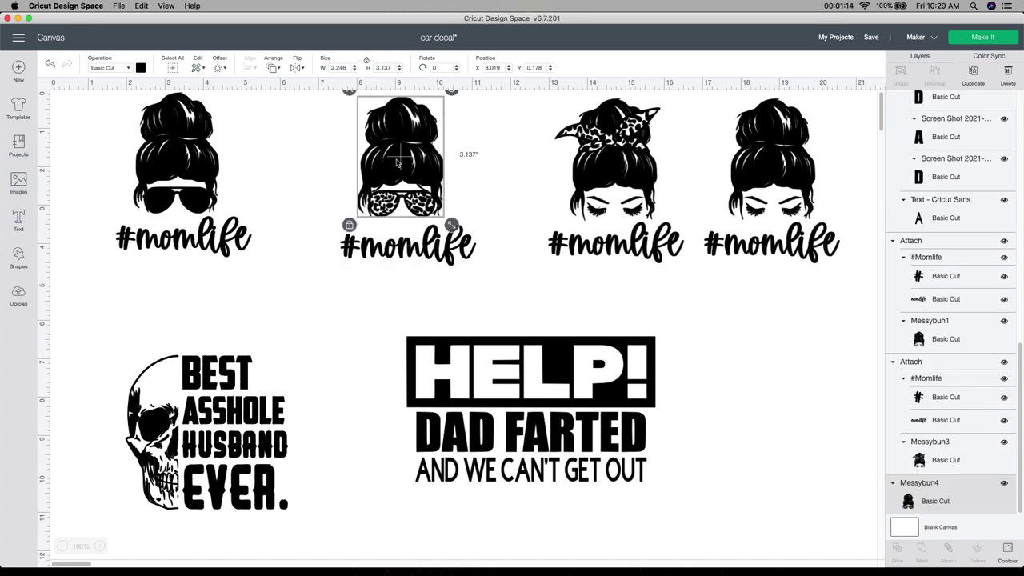
{"action": "left_click", "coordinate": [142, 68]}
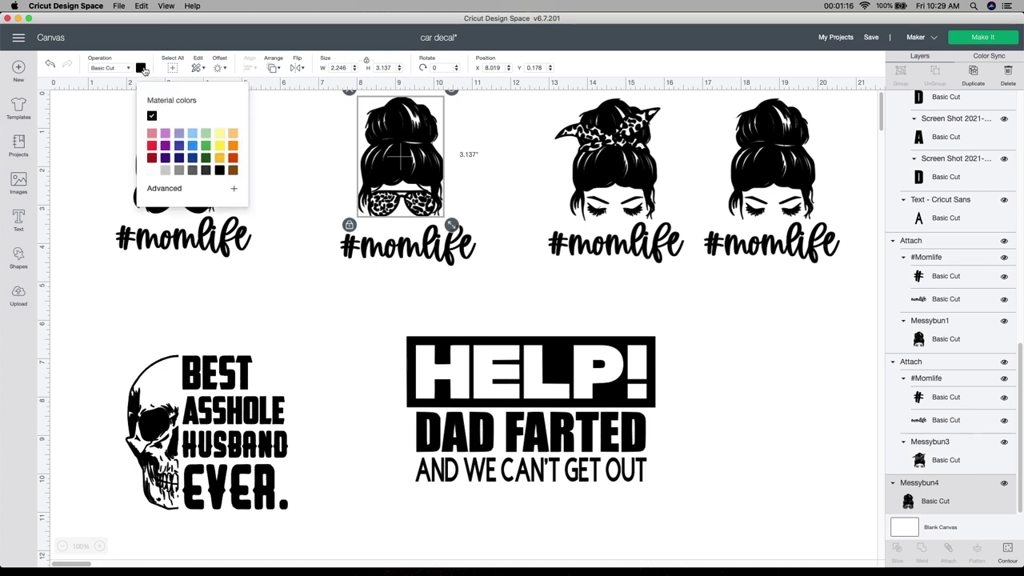
{"action": "left_click", "coordinate": [178, 160]}
{"action": "left_click", "coordinate": [384, 249]}
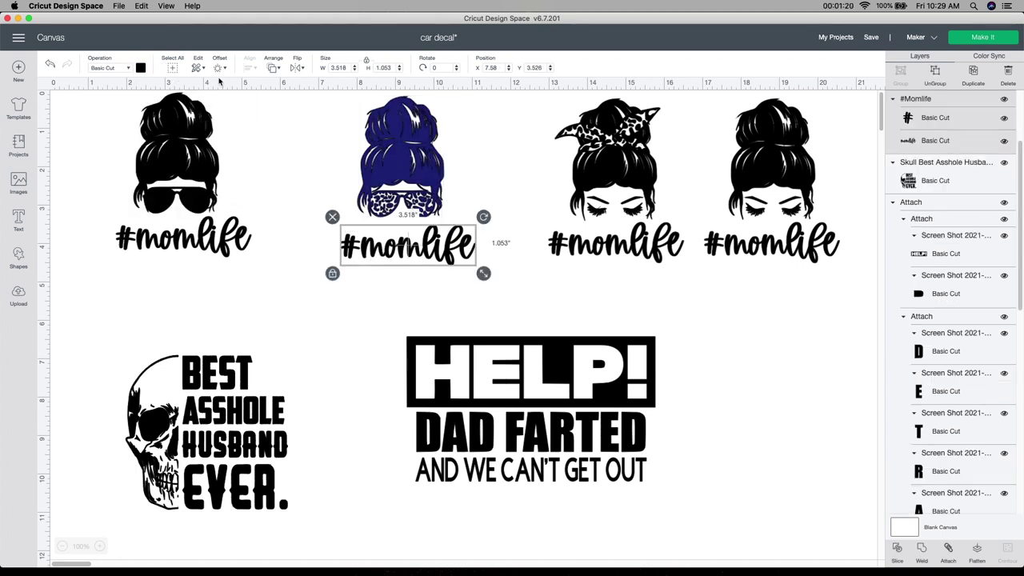
{"action": "left_click", "coordinate": [141, 68]}
{"action": "left_click", "coordinate": [151, 118]}
{"action": "left_click", "coordinate": [358, 126]}
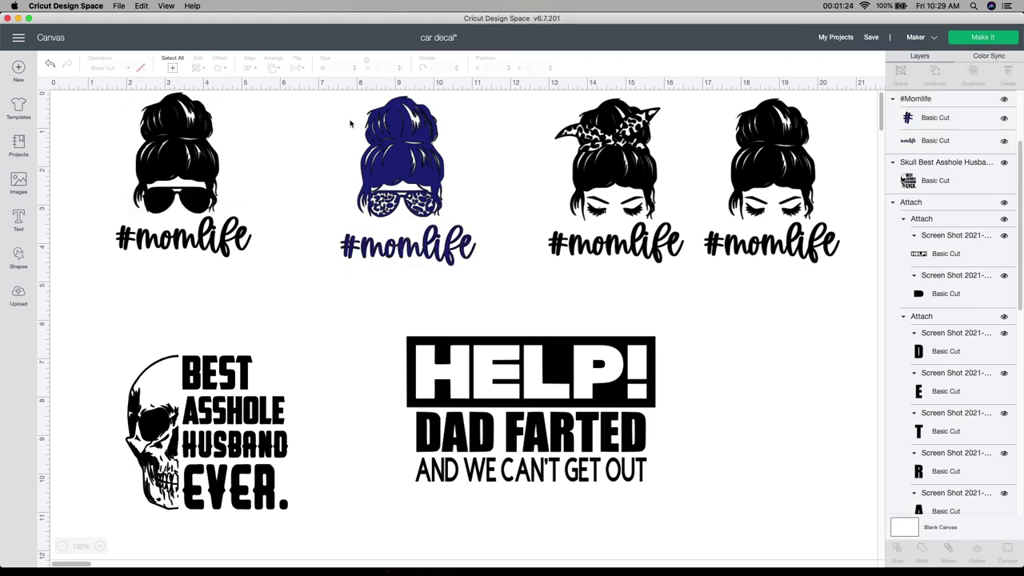
- Move the navy #momlife text slightly closer to its bun and center the two horizontally
{"action": "left_click", "coordinate": [390, 253]}
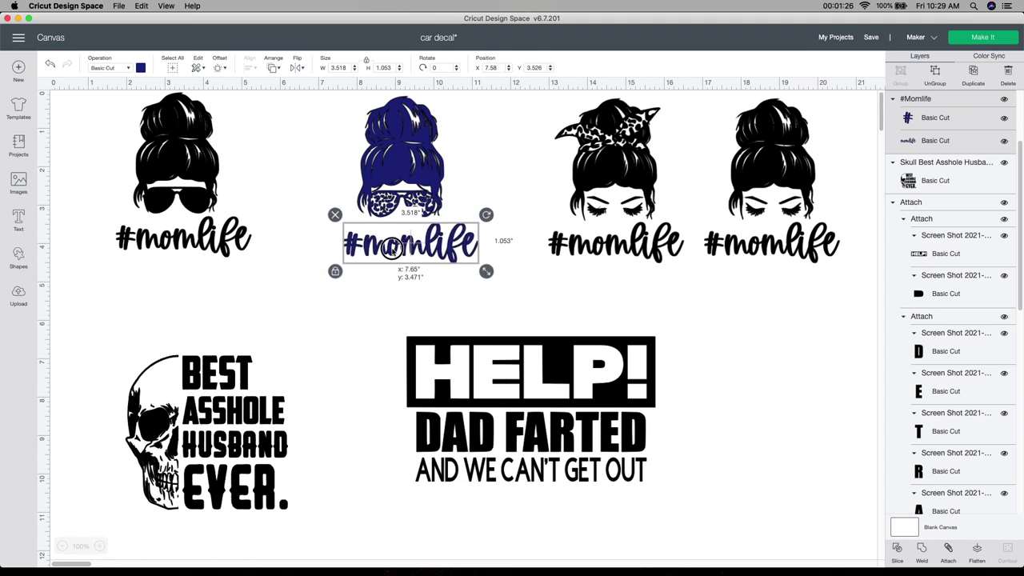
{"action": "left_click", "coordinate": [348, 171]}
{"action": "left_click_drag", "start_coordinate": [319, 105], "coordinate": [423, 272]}
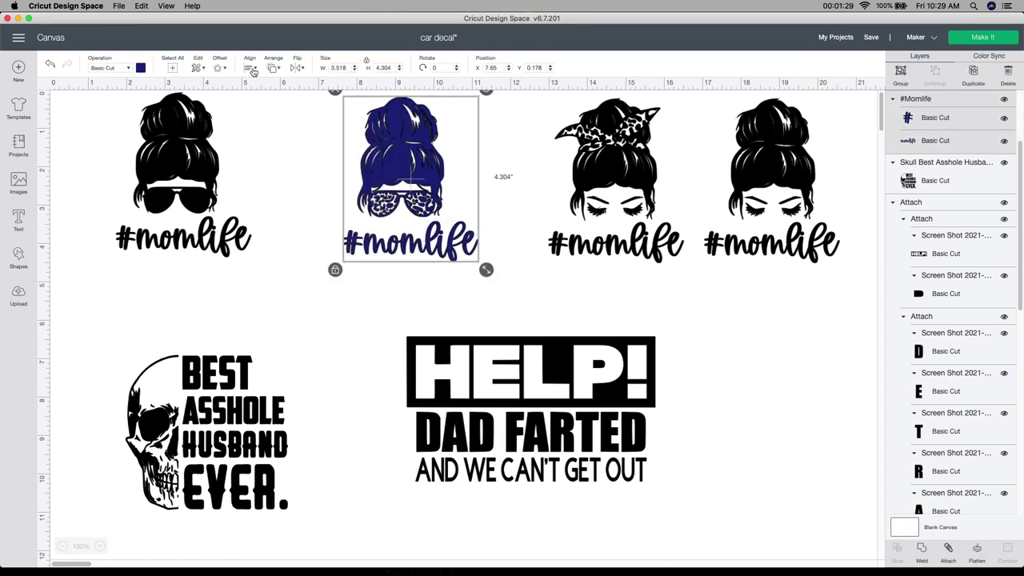
{"action": "left_click", "coordinate": [254, 71]}
{"action": "left_click", "coordinate": [267, 109]}
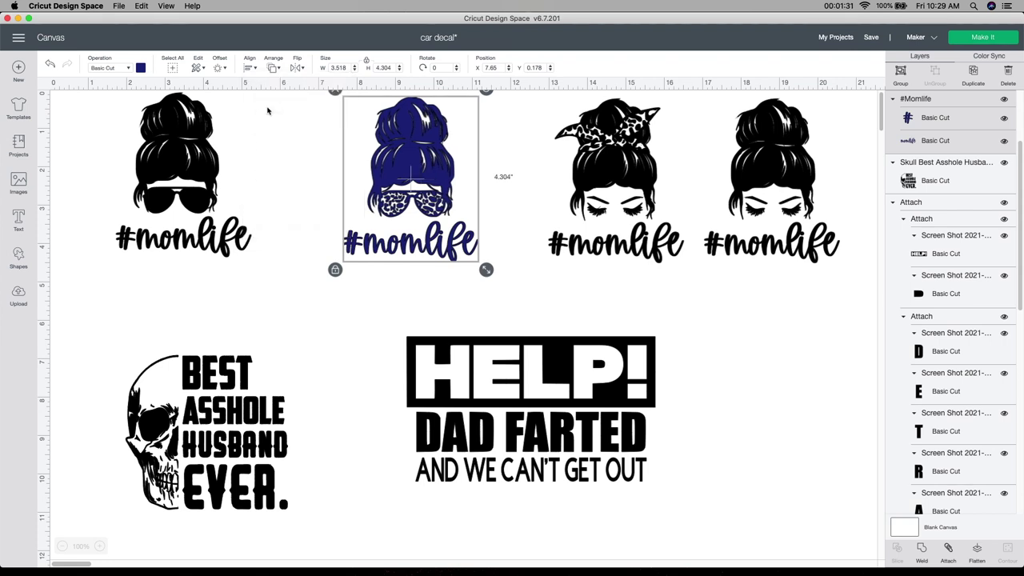
{"action": "left_click", "coordinate": [392, 294]}
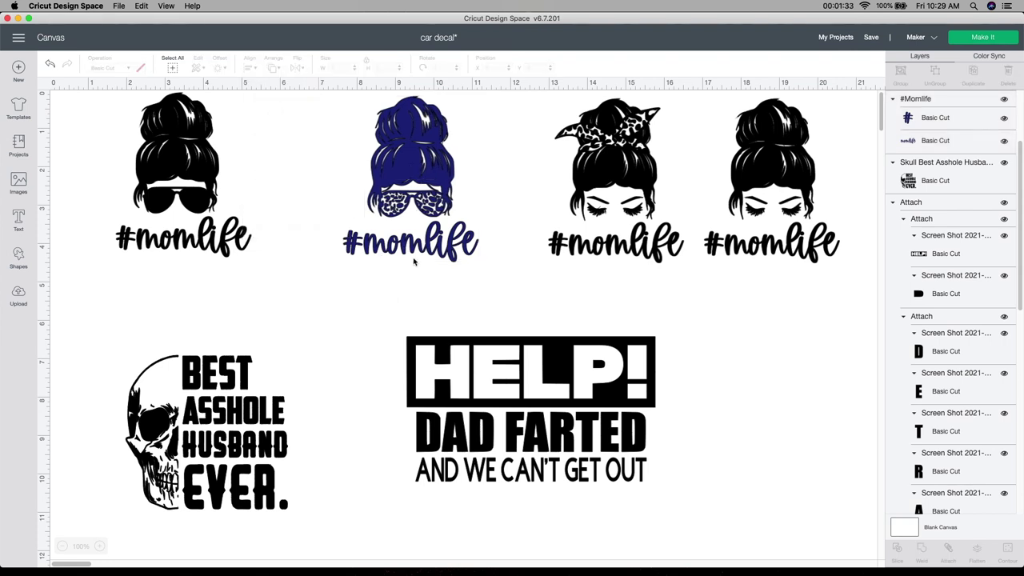
- Nudge the navy #momlife text slightly right and attach it to the leopard-sunglasses bun
{"action": "left_click_drag", "start_coordinate": [423, 253], "coordinate": [426, 250]}
{"action": "left_click", "coordinate": [411, 290]}
{"action": "left_click_drag", "start_coordinate": [326, 118], "coordinate": [440, 283]}
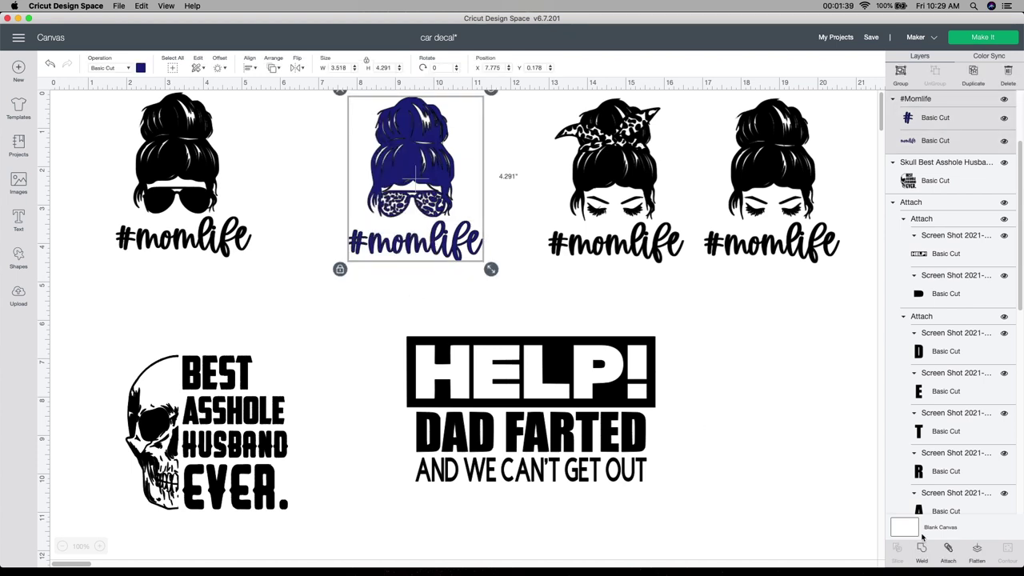
{"action": "left_click", "coordinate": [948, 550]}
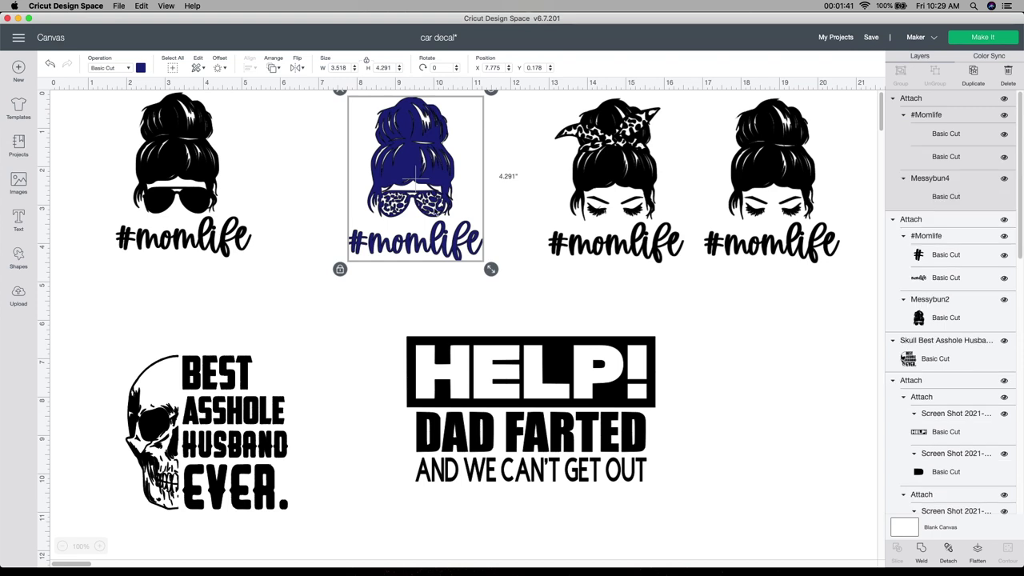
- Shift the navy, leopard-headband and plain closed-eye bun decals left to space the row evenly
{"action": "left_click", "coordinate": [237, 237]}
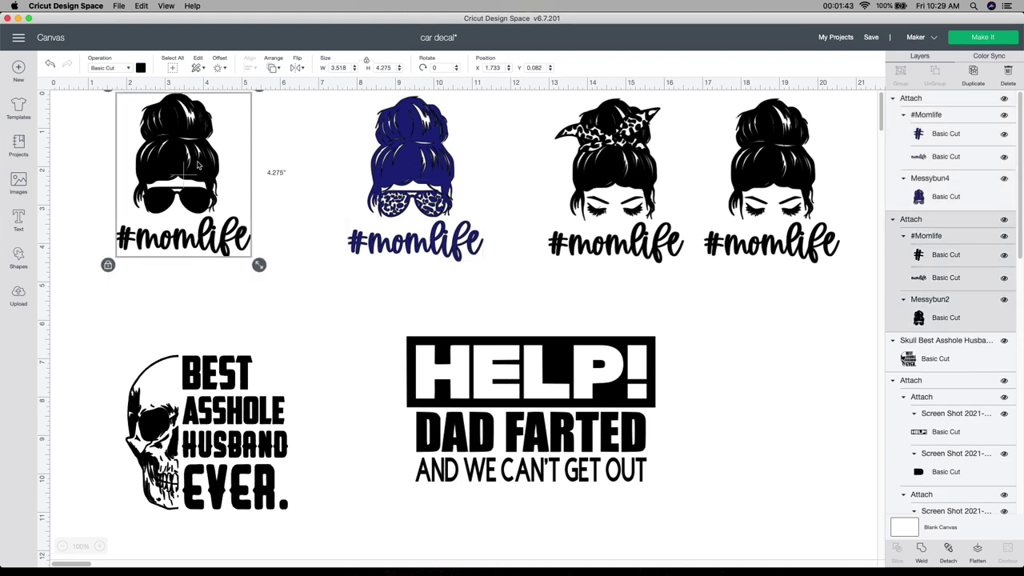
{"action": "left_click_drag", "start_coordinate": [400, 171], "coordinate": [339, 171]}
{"action": "left_click_drag", "start_coordinate": [628, 200], "coordinate": [542, 200]}
{"action": "left_click_drag", "start_coordinate": [758, 194], "coordinate": [687, 192]}
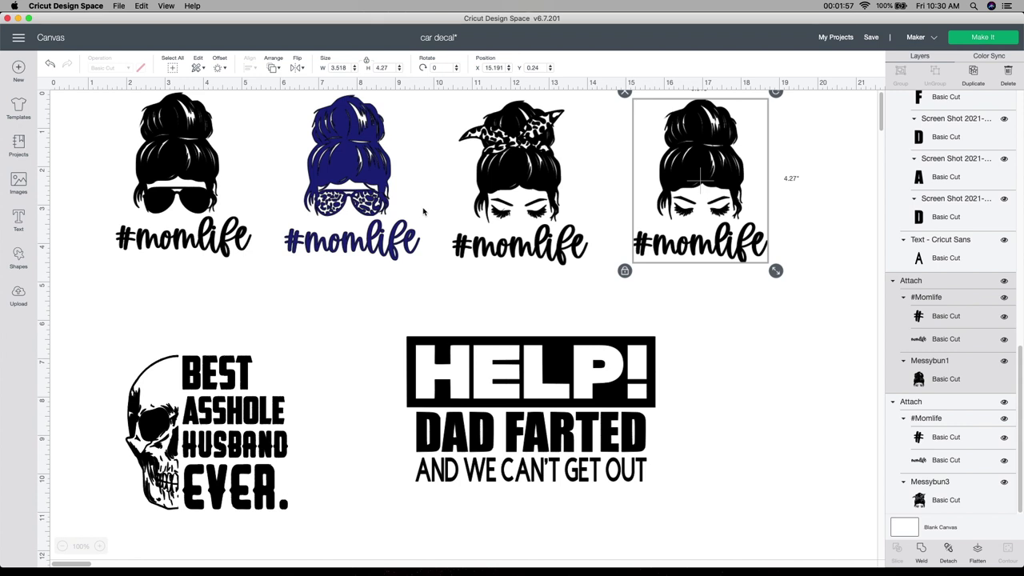
- Move the plain closed-eye bun decal right, unlock its proportions and set its size to 4 by 4 inches
{"action": "left_click_drag", "start_coordinate": [677, 209], "coordinate": [726, 220]}
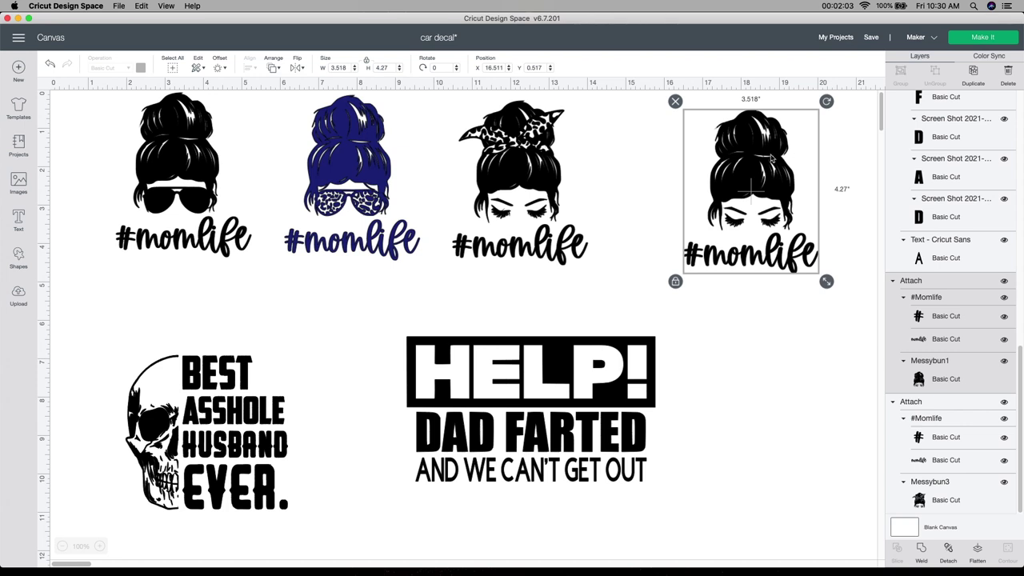
{"action": "left_click", "coordinate": [366, 62]}
{"action": "left_click", "coordinate": [340, 68]}
{"action": "type", "text": "4"}
{"action": "key", "text": "Tab"}
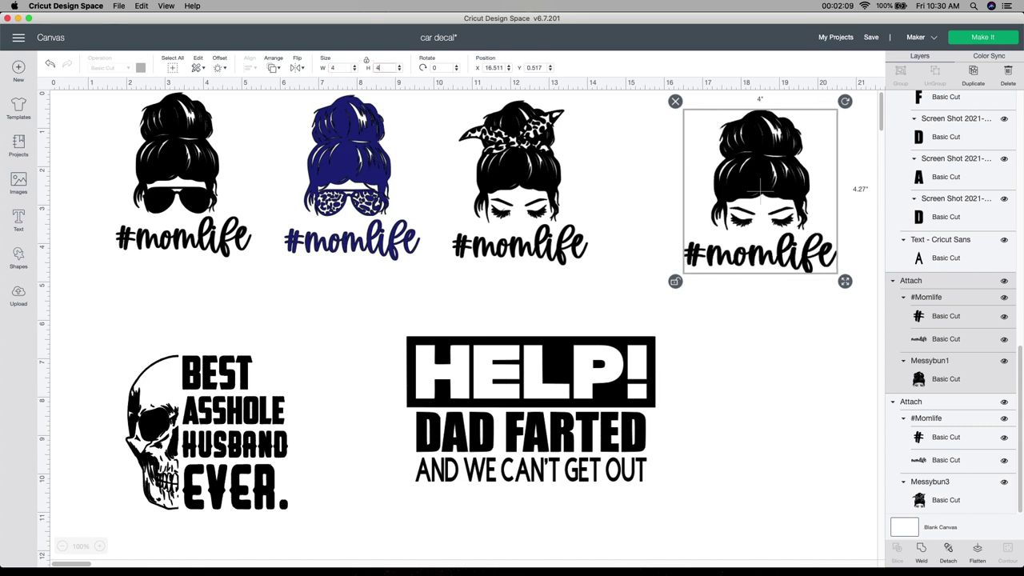
{"action": "type", "text": "4"}
{"action": "key", "text": "Return"}
- Stretch the plain closed-eye bun decal freely to about 4.06 by 4.53 inches and reposition it further right
{"action": "left_click_drag", "start_coordinate": [763, 207], "coordinate": [718, 199]}
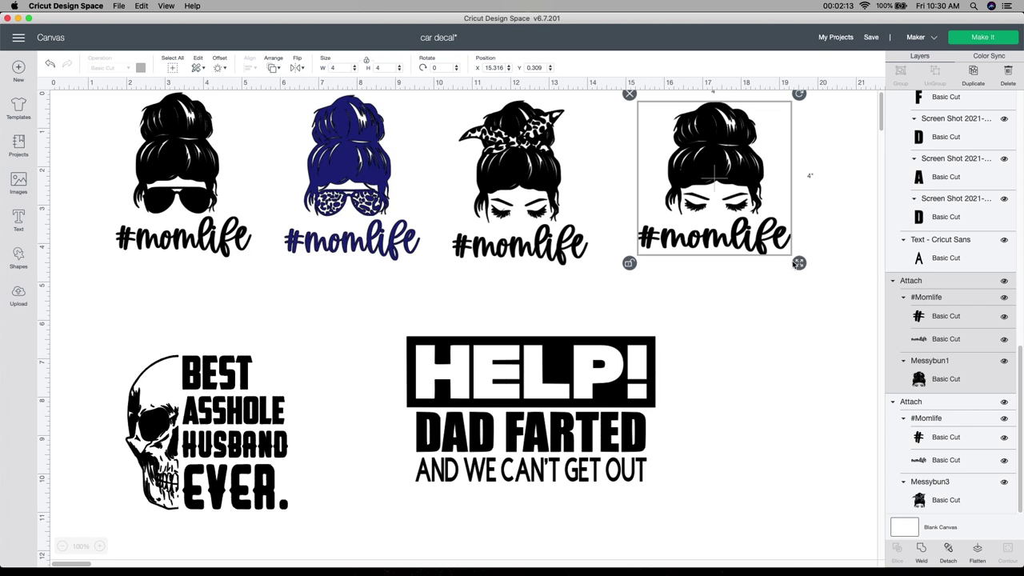
{"action": "left_click_drag", "start_coordinate": [799, 264], "coordinate": [801, 283]}
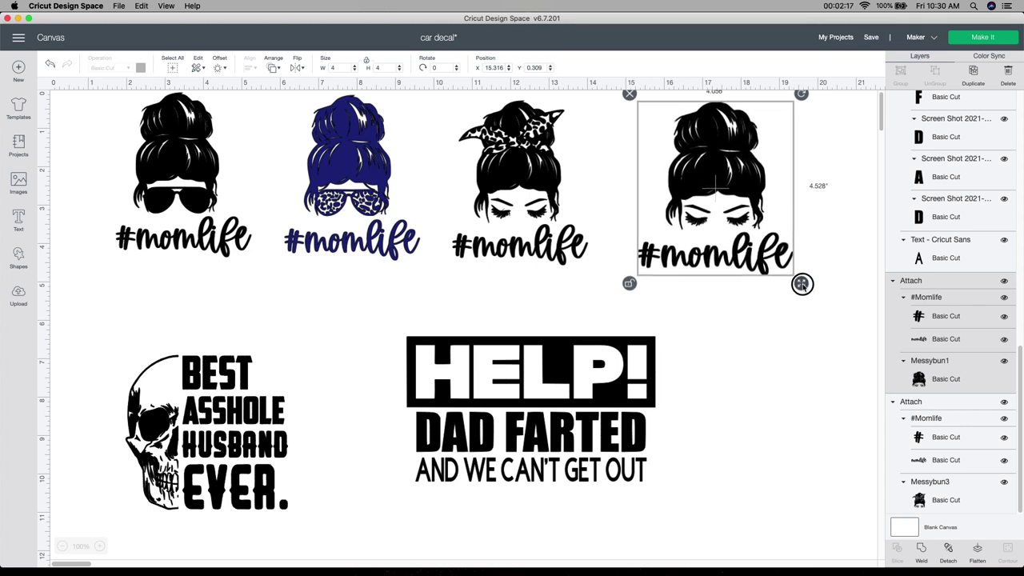
{"action": "left_click_drag", "start_coordinate": [712, 206], "coordinate": [753, 209]}
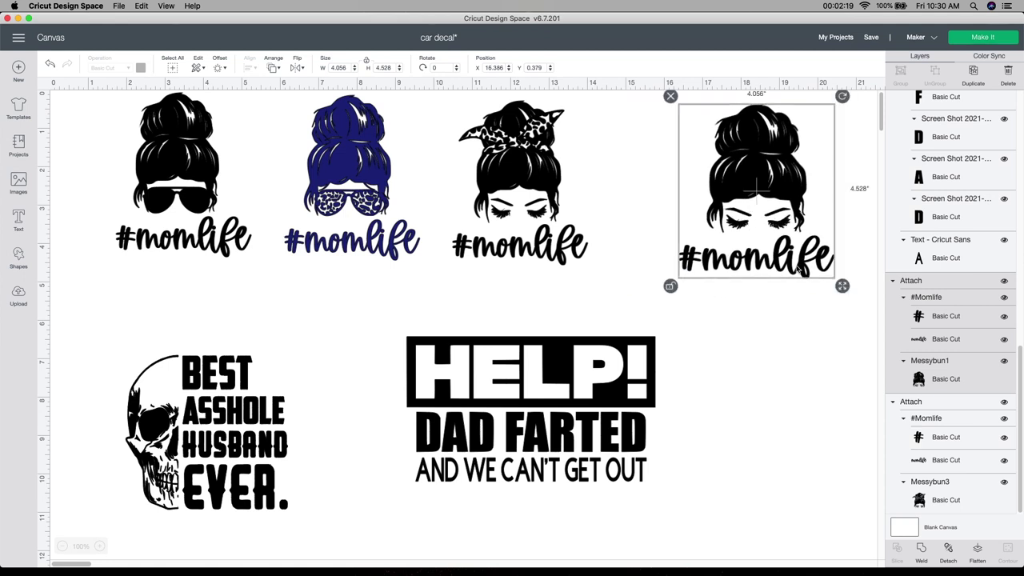
- Resize the leopard-headband bun decal to 4.5 by 4.5 inches with unlocked proportions and reposition it beside the plain closed-eye decal
{"action": "left_click_drag", "start_coordinate": [547, 182], "coordinate": [581, 180]}
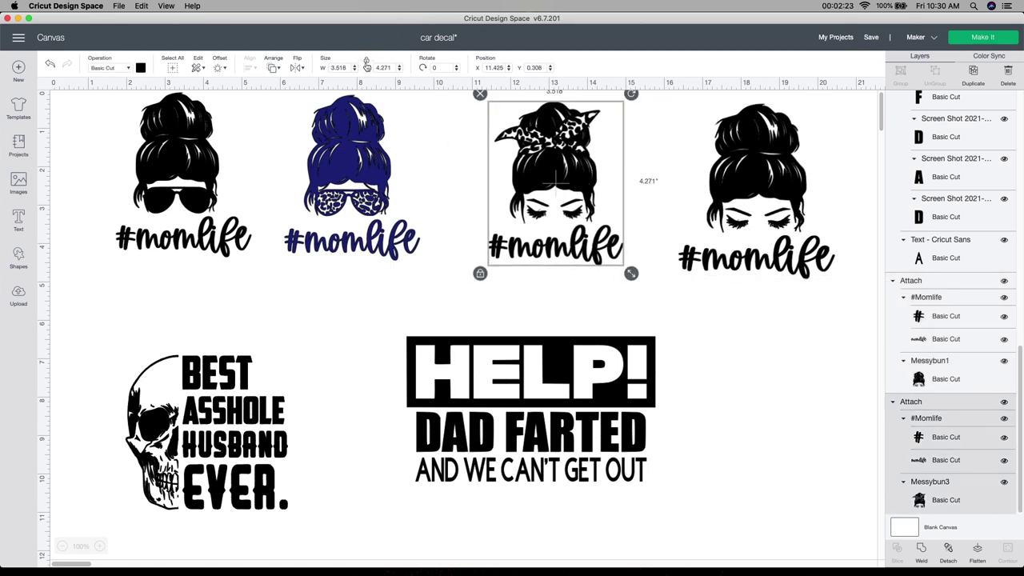
{"action": "left_click", "coordinate": [350, 67]}
{"action": "type", "text": "4.5"}
{"action": "key", "text": "Tab"}
{"action": "type", "text": "4"}
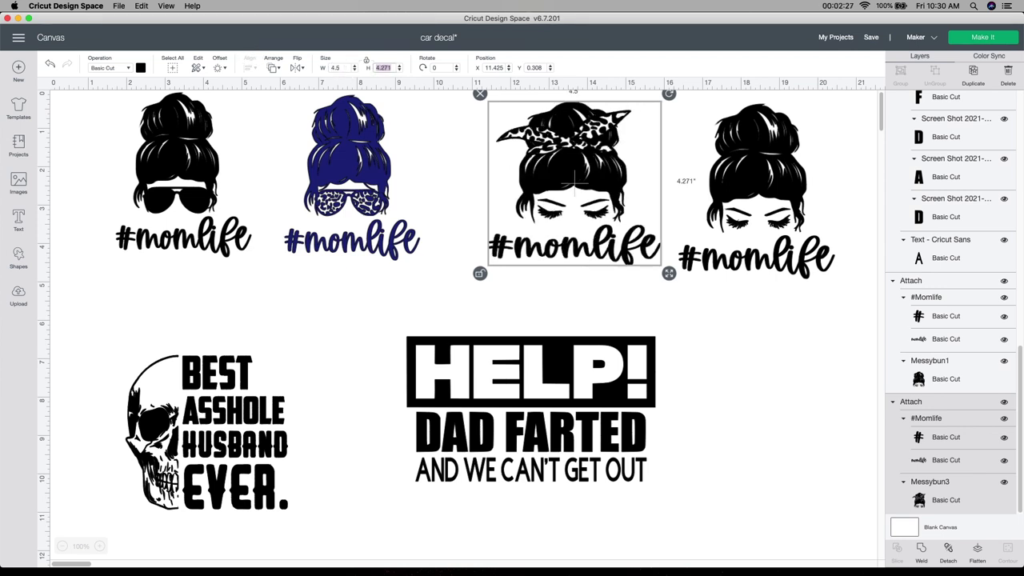
{"action": "type", "text": ".5"}
{"action": "key", "text": "Return"}
{"action": "left_click_drag", "start_coordinate": [574, 184], "coordinate": [563, 192]}
{"action": "left_click", "coordinate": [544, 315]}
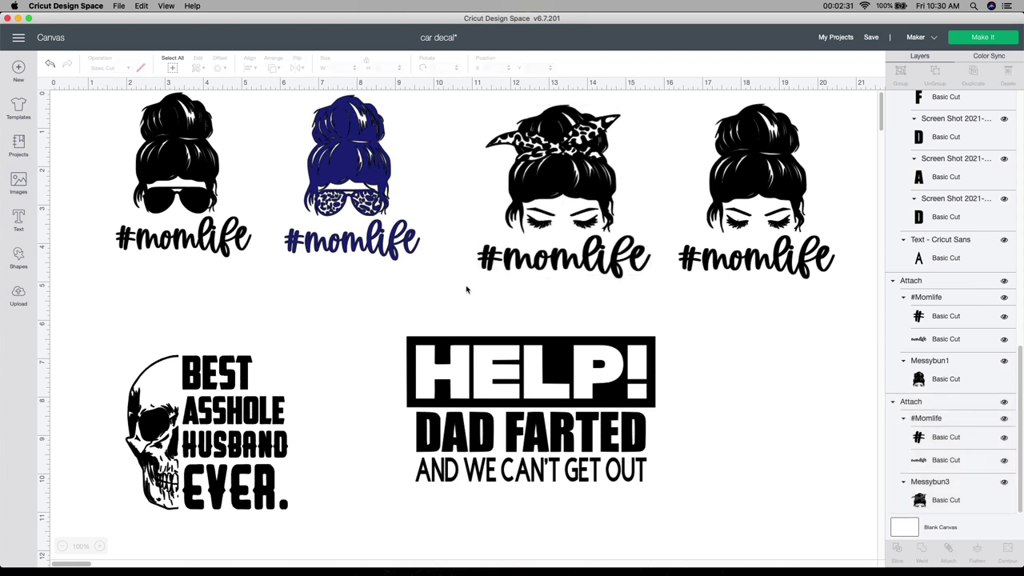
- Move the navy bun decal slightly right and down, and resize it to 4.5 by 4.5 inches with unlocked proportions
{"action": "left_click", "coordinate": [356, 180]}
{"action": "left_click_drag", "start_coordinate": [364, 188], "coordinate": [383, 194]}
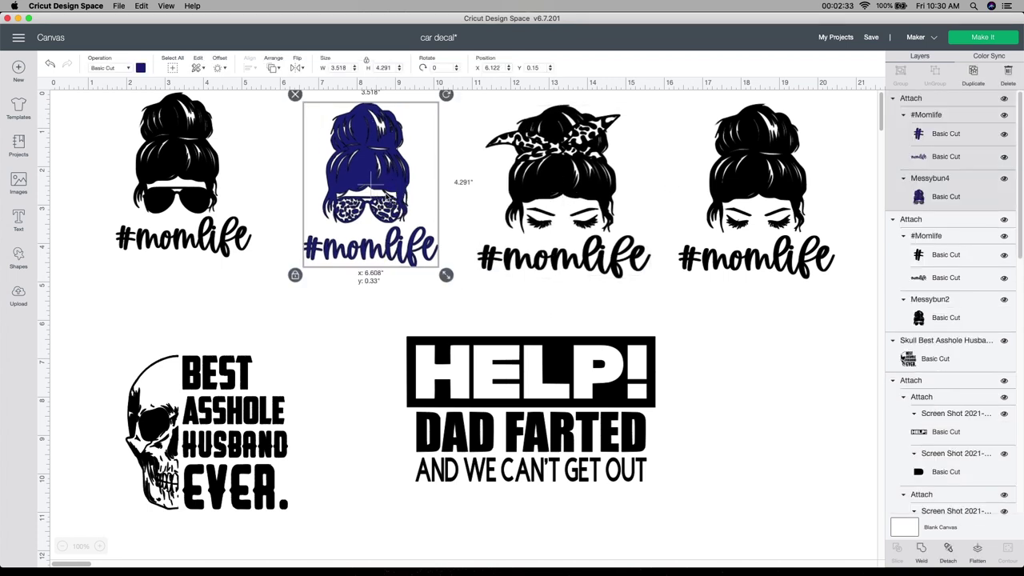
{"action": "left_click", "coordinate": [340, 67]}
{"action": "type", "text": "4.5"}
{"action": "key", "text": "Tab"}
{"action": "type", "text": "4."}
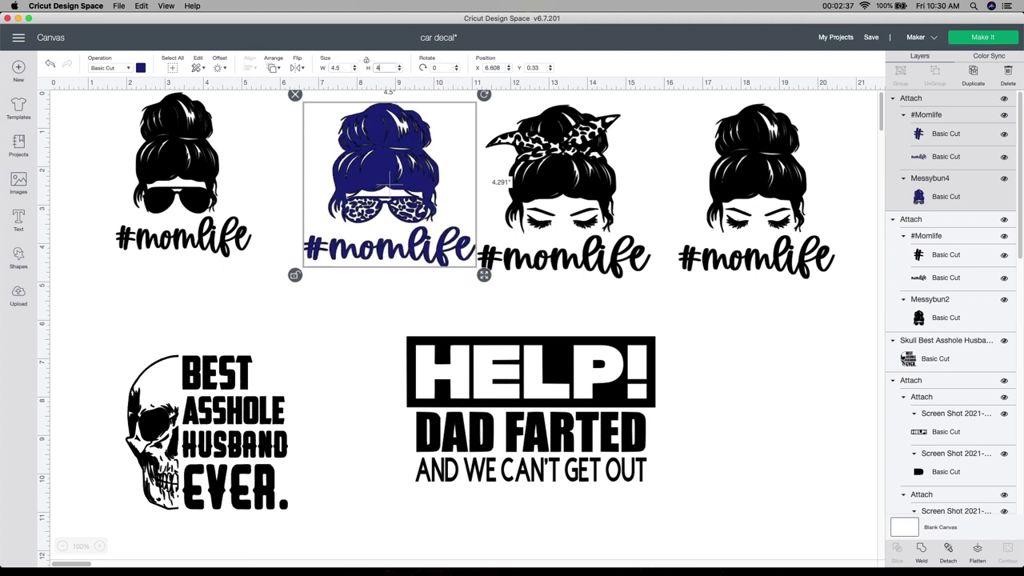
{"action": "type", "text": "5"}
{"action": "key", "text": "Return"}
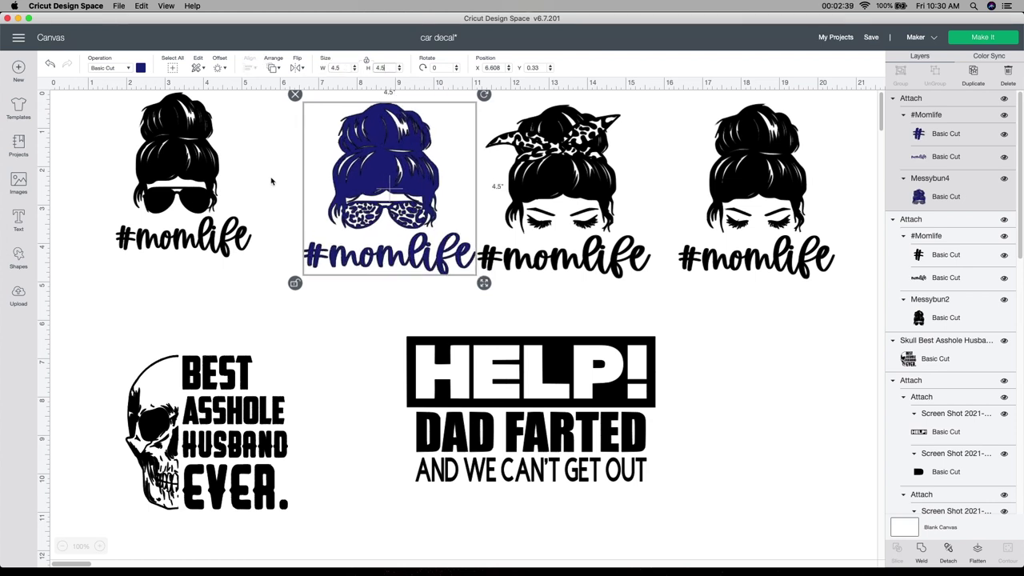
- Resize the solid-sunglasses bun decal to 4.5 by 4.5 inches with unlocked proportions
{"action": "left_click", "coordinate": [187, 205]}
{"action": "left_click", "coordinate": [338, 67]}
{"action": "type", "text": "4.5"}
{"action": "key", "text": "Tab"}
{"action": "type", "text": "4."}
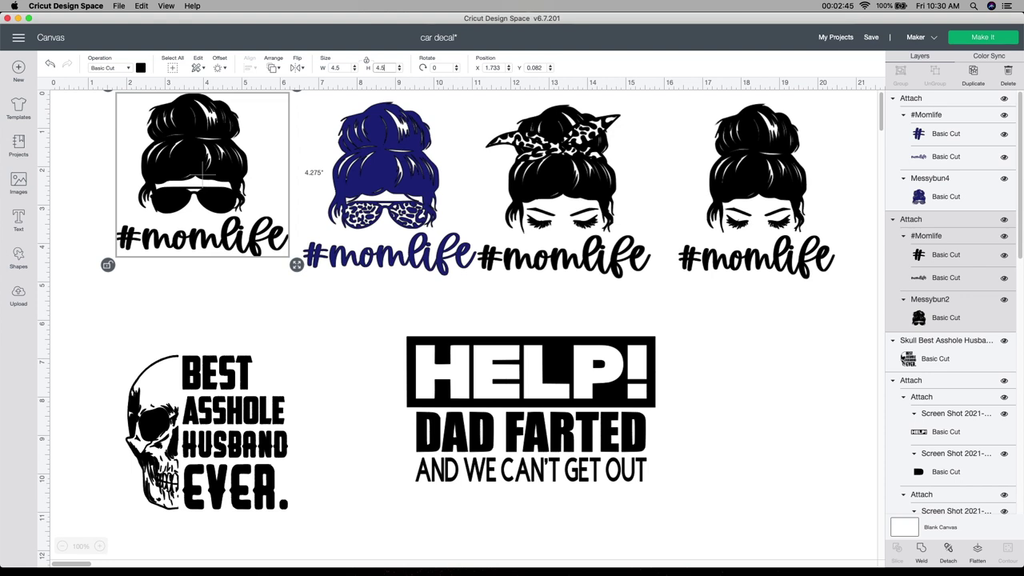
{"action": "key", "text": "Return"}
- Move the bun decals lower on the canvas and space them out in one row
{"action": "left_click_drag", "start_coordinate": [214, 187], "coordinate": [200, 213]}
{"action": "left_click_drag", "start_coordinate": [384, 176], "coordinate": [377, 199]}
{"action": "left_click_drag", "start_coordinate": [560, 192], "coordinate": [693, 220]}
- Set the plain closed-eye bun decal to 4.5 by 4.5 inches and lower it in line with the other bun decals
{"action": "left_click", "coordinate": [693, 210]}
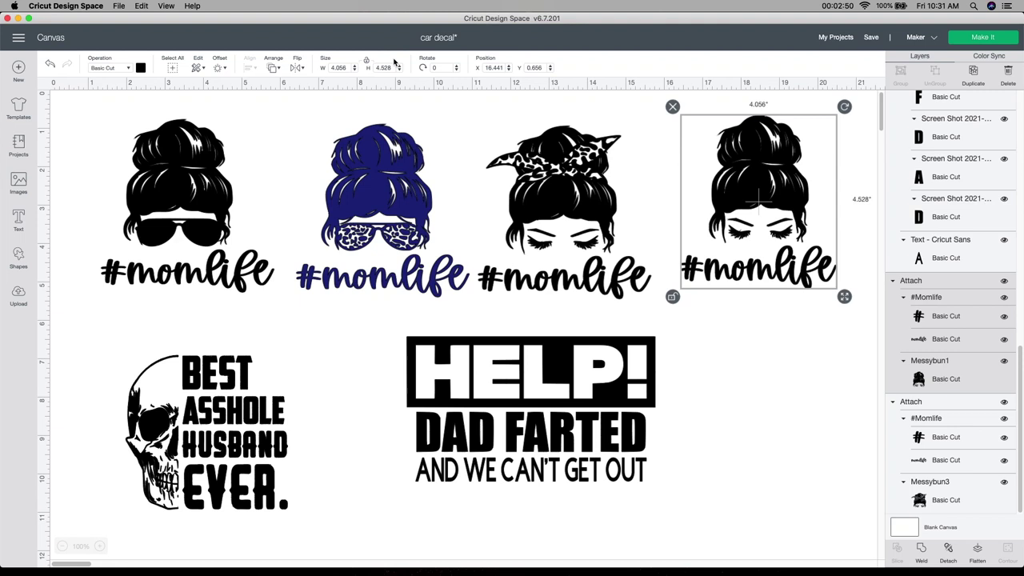
{"action": "left_click", "coordinate": [340, 67]}
{"action": "type", "text": "4.5"}
{"action": "key", "text": "Tab"}
{"action": "type", "text": "4"}
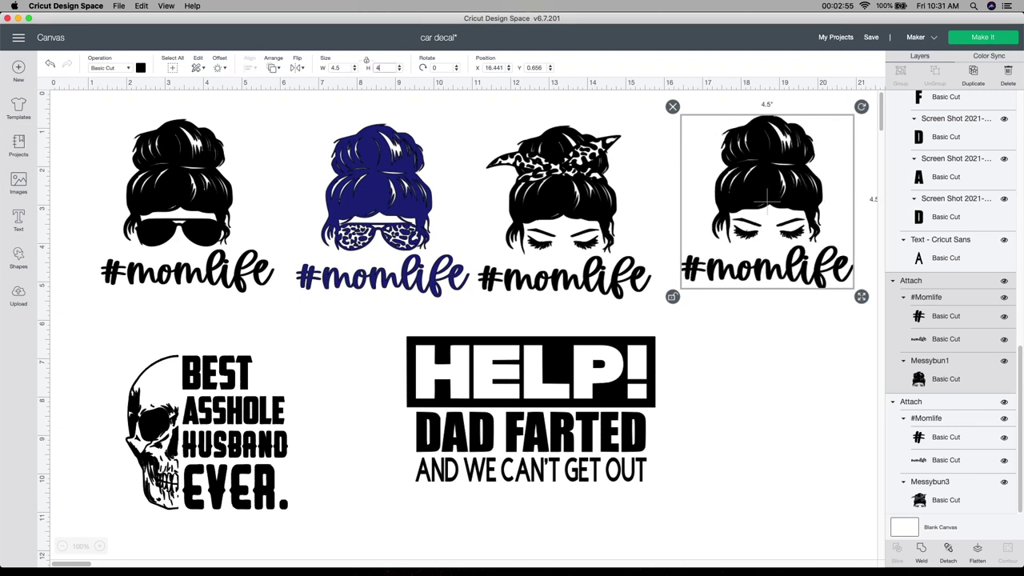
{"action": "type", "text": ".5"}
{"action": "key", "text": "Return"}
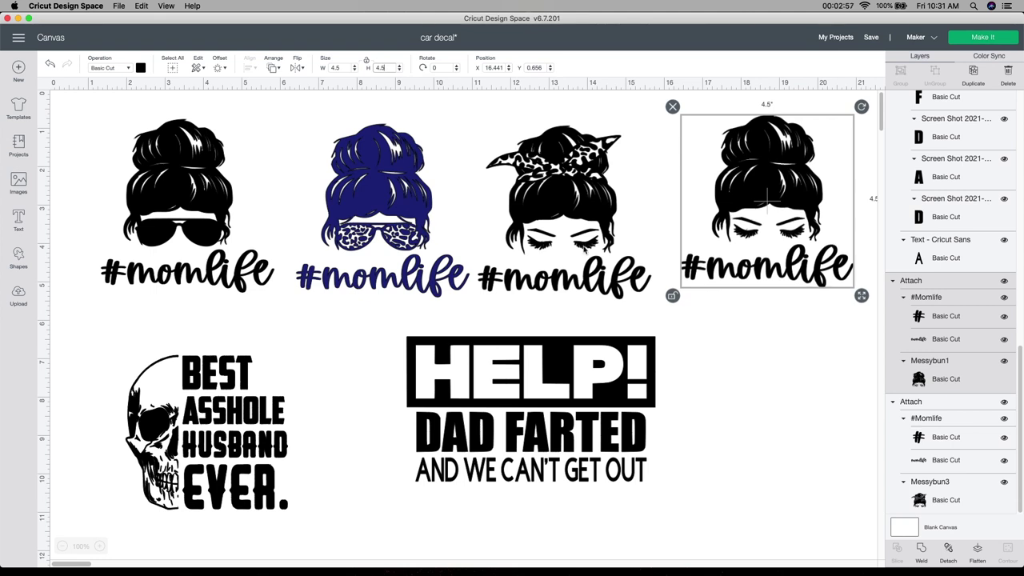
{"action": "left_click_drag", "start_coordinate": [734, 230], "coordinate": [736, 240]}
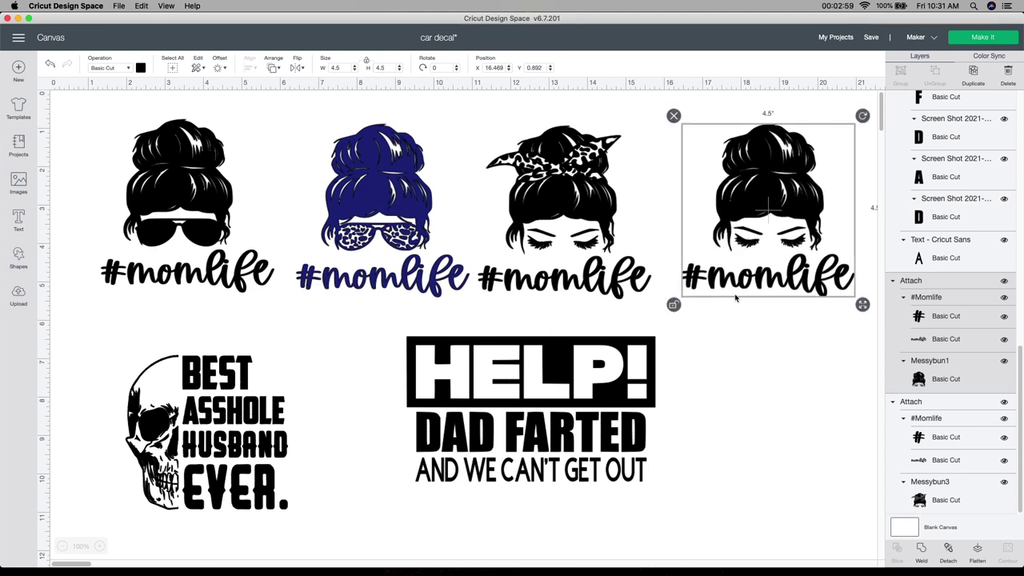
- Move the HELP! Dad Farted decal to the right and resize it to 6 by 4 inches with unlocked proportions
{"action": "left_click", "coordinate": [560, 386]}
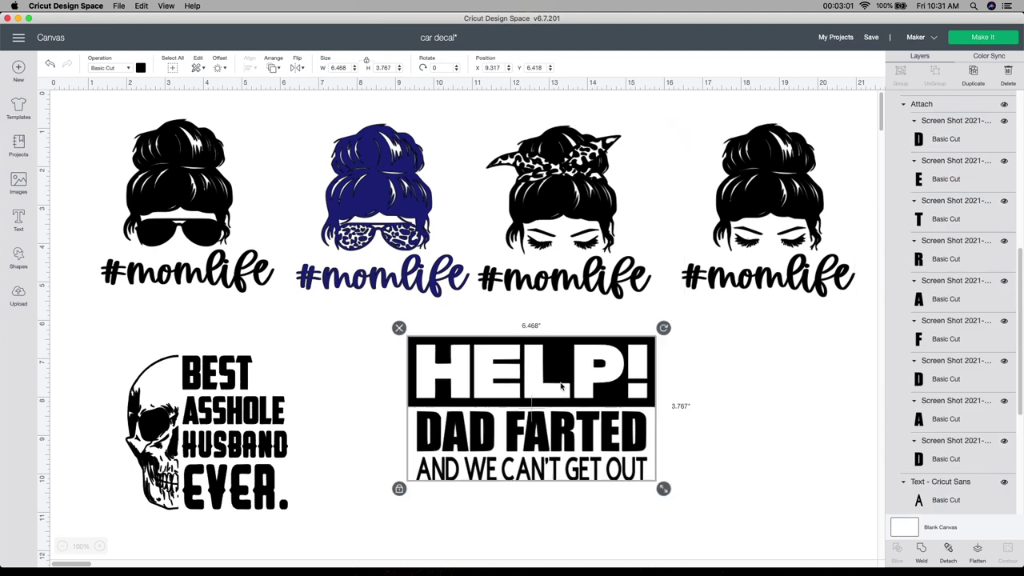
{"action": "mouse_move", "coordinate": [560, 386]}
{"action": "left_mouse_down"}
{"action": "mouse_move", "coordinate": [569, 409]}
{"action": "mouse_move", "coordinate": [560, 392]}
{"action": "left_mouse_up"}
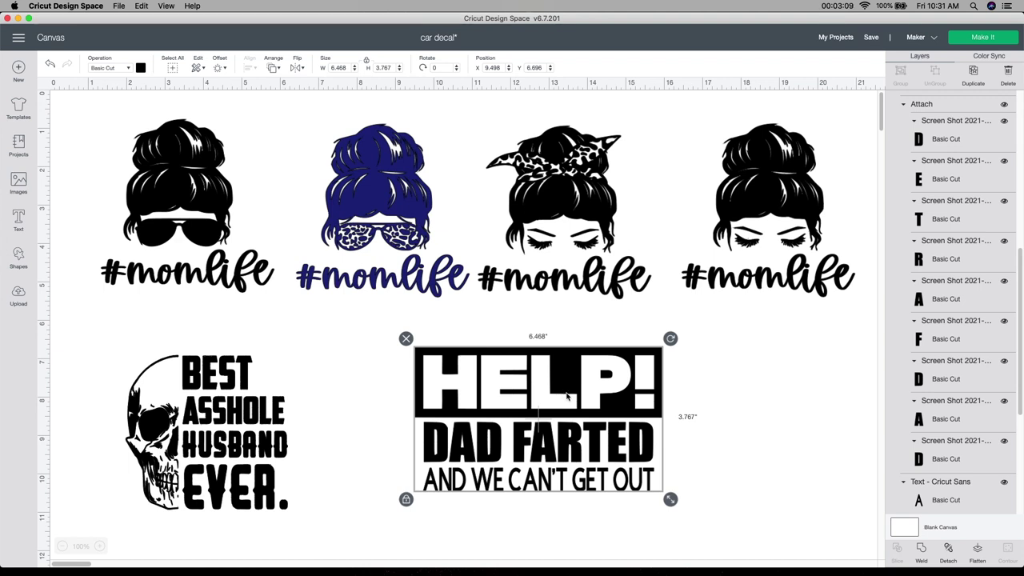
{"action": "left_click_drag", "start_coordinate": [564, 380], "coordinate": [658, 380]}
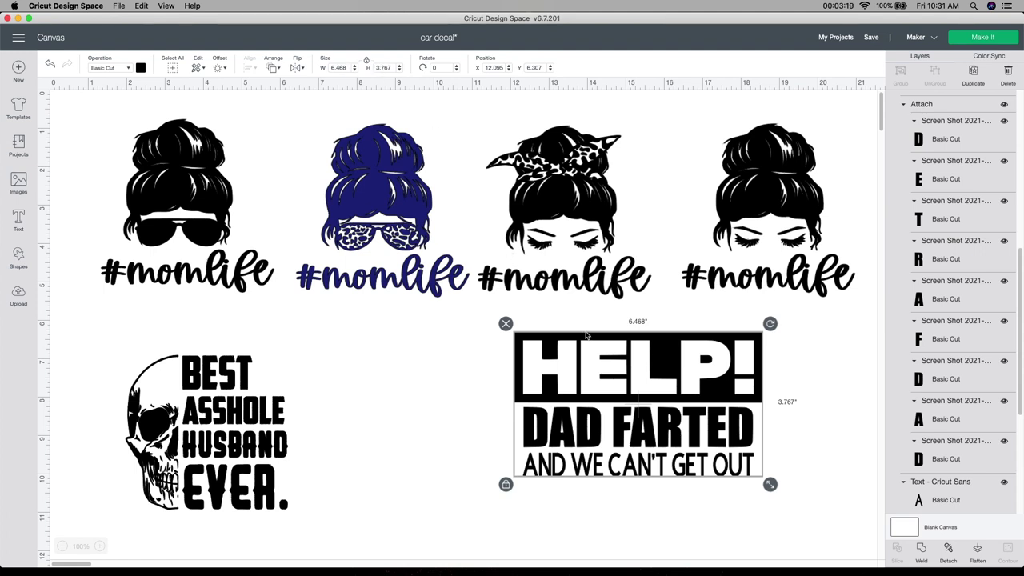
{"action": "left_click", "coordinate": [366, 61]}
{"action": "left_click", "coordinate": [349, 67]}
{"action": "type", "text": "6"}
{"action": "key", "text": "Tab"}
{"action": "type", "text": "4"}
{"action": "key", "text": "Return"}
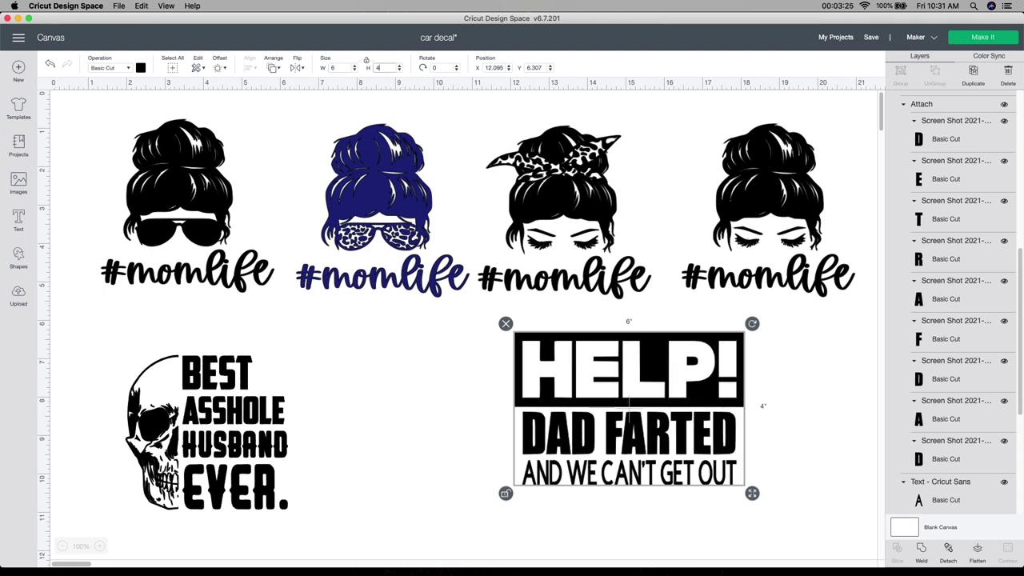
{"action": "left_click_drag", "start_coordinate": [614, 364], "coordinate": [622, 367]}
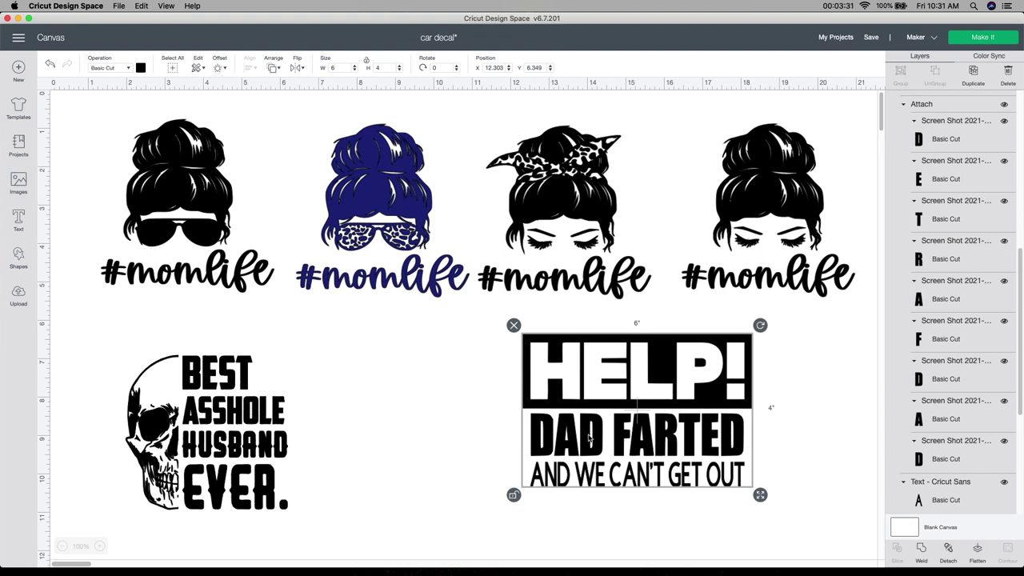
- Reposition the skull husband decal below the bun decals and resize it to 4.5 by 4.5 inches with unlocked proportions
{"action": "left_click", "coordinate": [256, 476]}
{"action": "left_click_drag", "start_coordinate": [244, 468], "coordinate": [310, 452]}
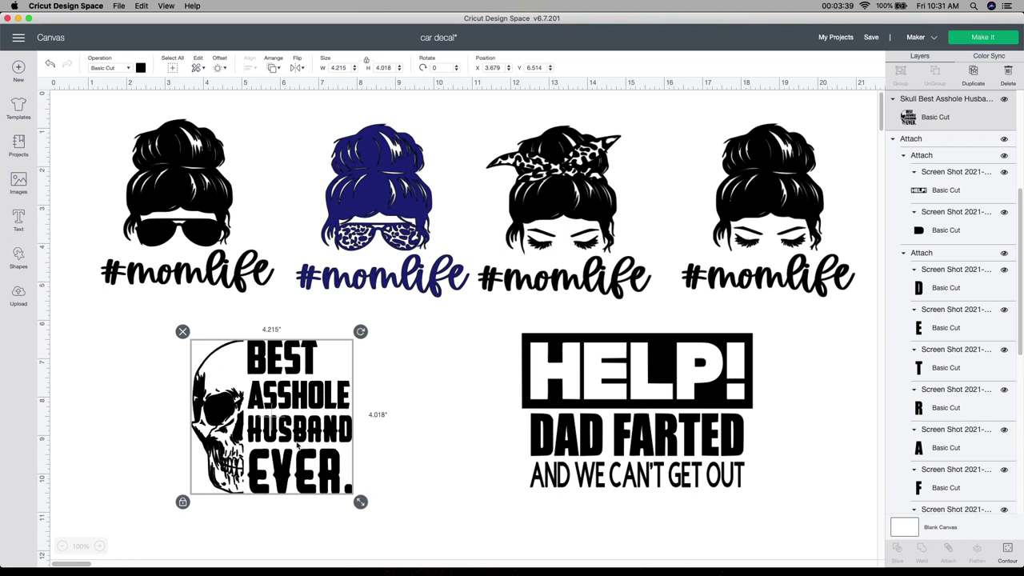
{"action": "left_click", "coordinate": [367, 61]}
{"action": "left_click", "coordinate": [350, 67]}
{"action": "type", "text": "4.5"}
{"action": "key", "text": "Tab"}
{"action": "type", "text": "4"}
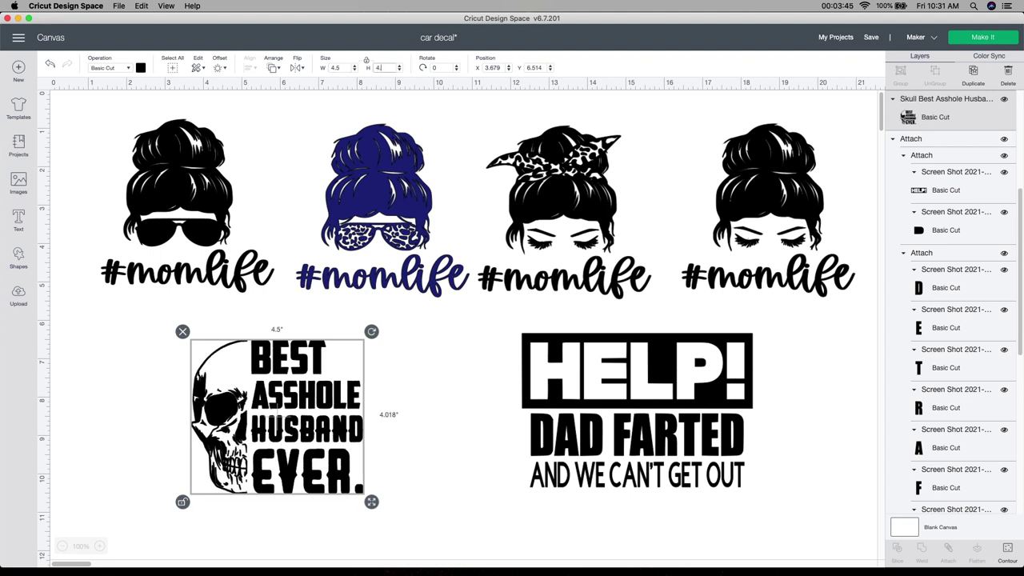
{"action": "type", "text": ".5"}
{"action": "key", "text": "Return"}
{"action": "left_click_drag", "start_coordinate": [336, 436], "coordinate": [311, 437]}
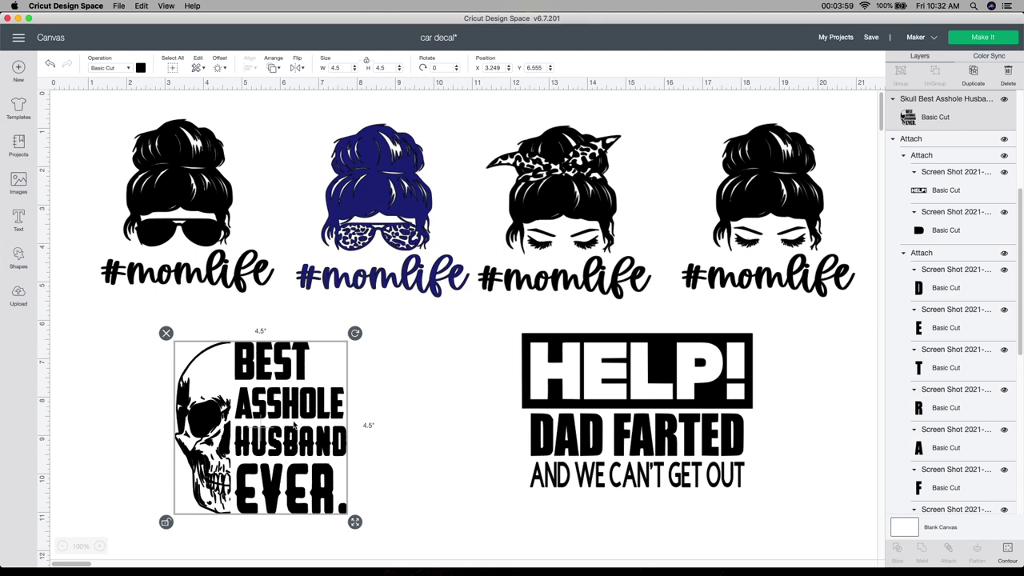
- Duplicate the skull husband decal and place the two copies side by side without overlap
{"action": "left_click", "coordinate": [977, 83]}
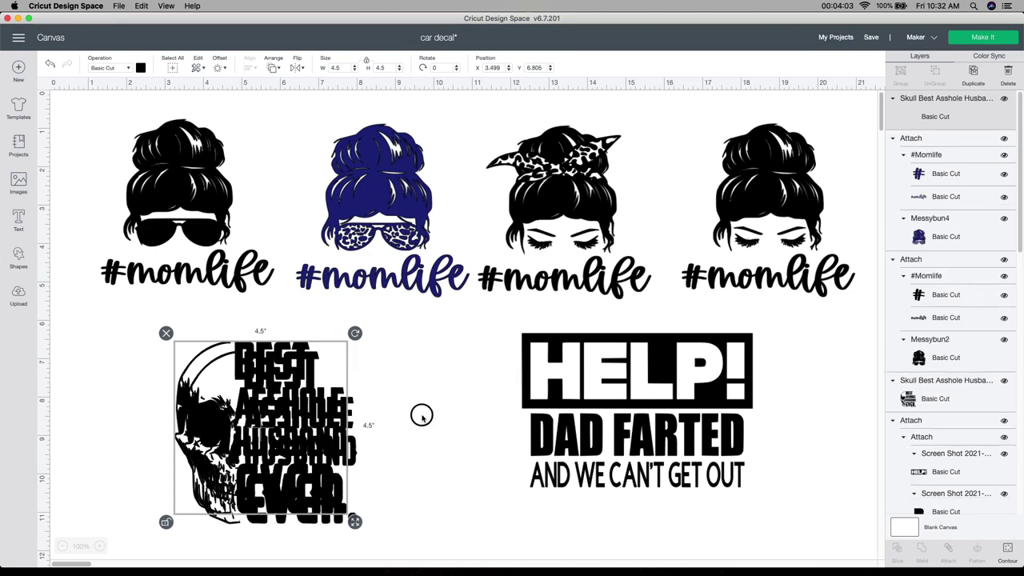
{"action": "left_click_drag", "start_coordinate": [351, 425], "coordinate": [516, 432]}
{"action": "left_click_drag", "start_coordinate": [240, 432], "coordinate": [190, 426]}
{"action": "left_click_drag", "start_coordinate": [364, 336], "coordinate": [251, 336]}
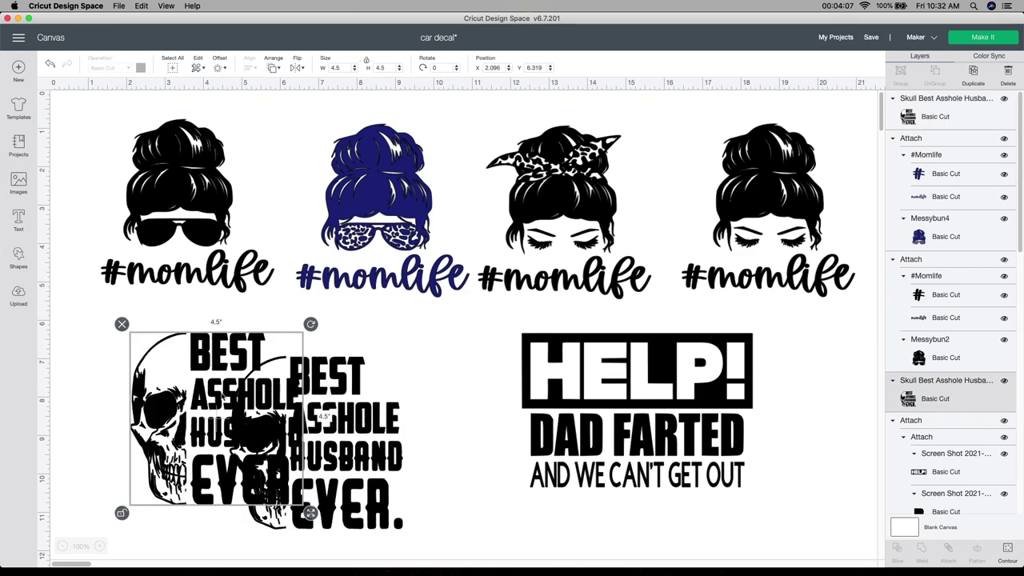
{"action": "left_click", "coordinate": [226, 417]}
{"action": "left_click_drag", "start_coordinate": [226, 418], "coordinate": [176, 435]}
{"action": "left_click_drag", "start_coordinate": [320, 431], "coordinate": [383, 432]}
- Recolor the left skull decal white and nudge the black copy up in line with it
{"action": "left_click", "coordinate": [196, 423]}
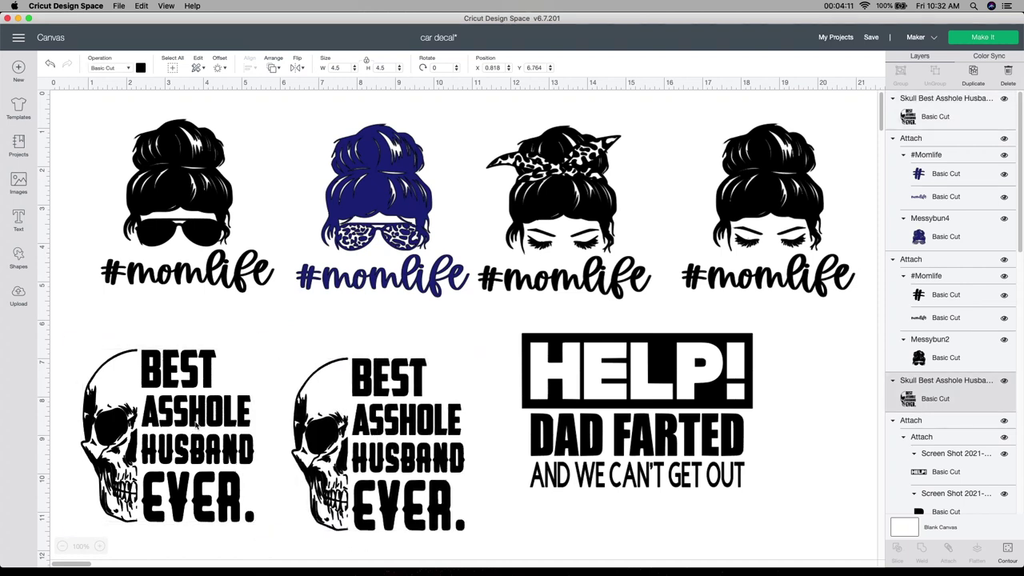
{"action": "left_click", "coordinate": [141, 67]}
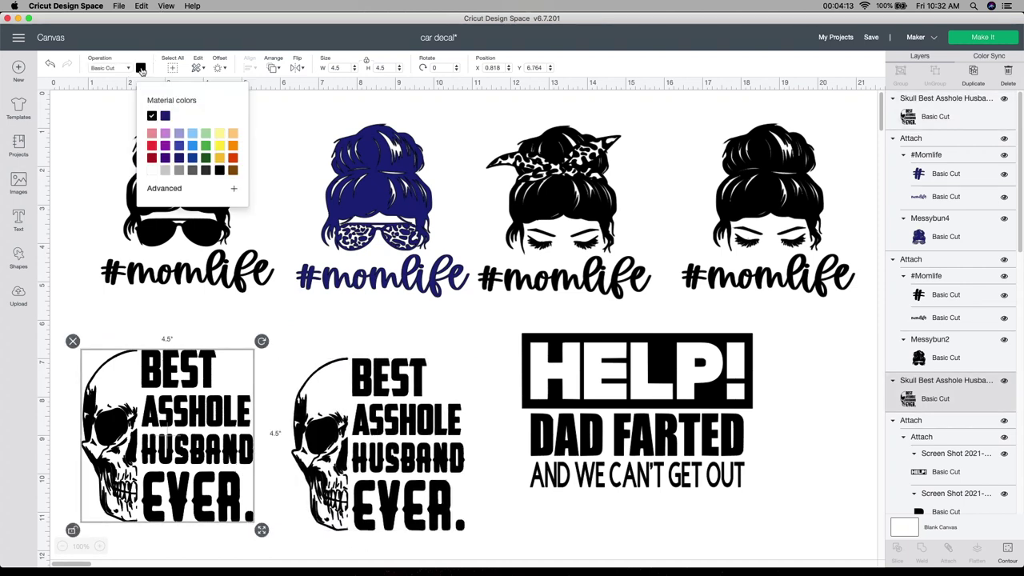
{"action": "left_click", "coordinate": [152, 171]}
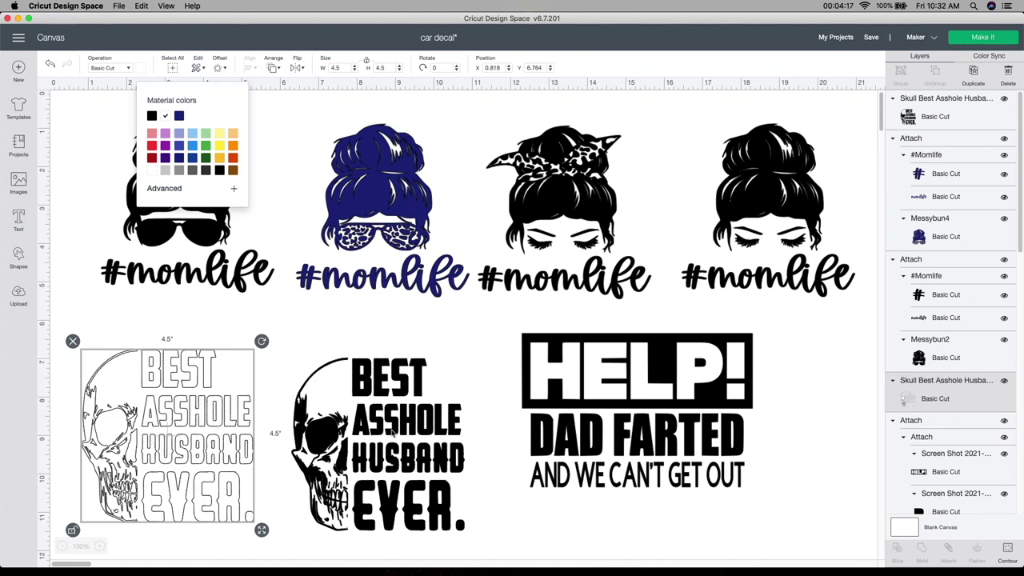
{"action": "left_click_drag", "start_coordinate": [394, 433], "coordinate": [387, 427]}
{"action": "left_click", "coordinate": [496, 440]}
- Duplicate the HELP! Dad Farted decal, offset the copy down and right, and recolor the copy white
{"action": "left_click", "coordinate": [660, 427]}
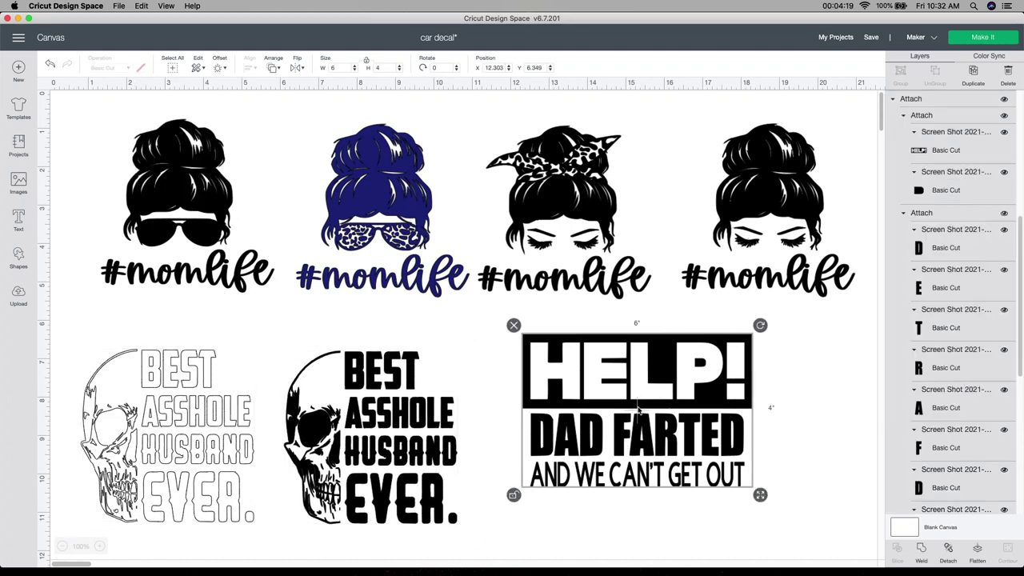
{"action": "left_click", "coordinate": [977, 83]}
{"action": "left_click_drag", "start_coordinate": [593, 430], "coordinate": [684, 520]}
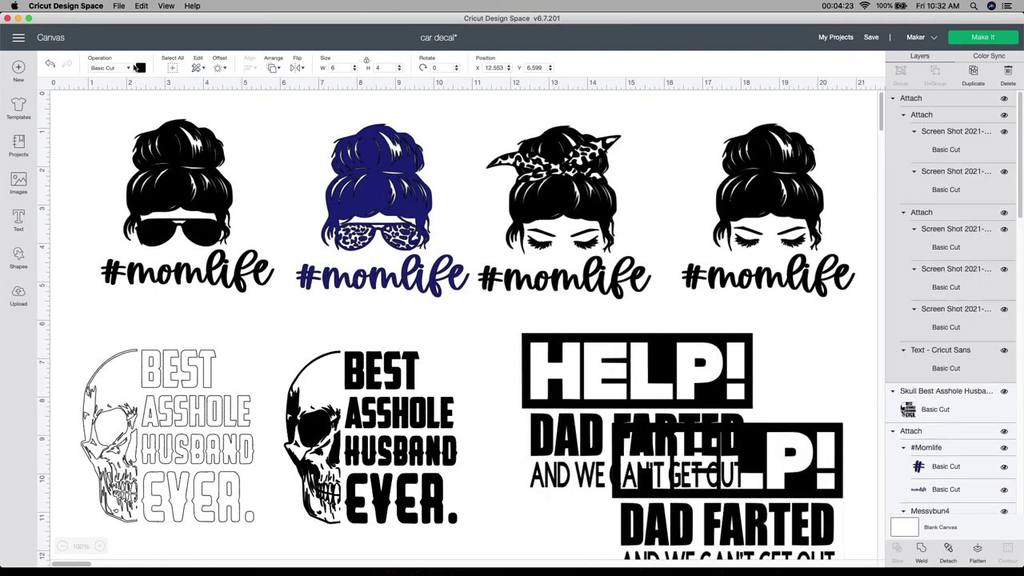
{"action": "left_click", "coordinate": [141, 69]}
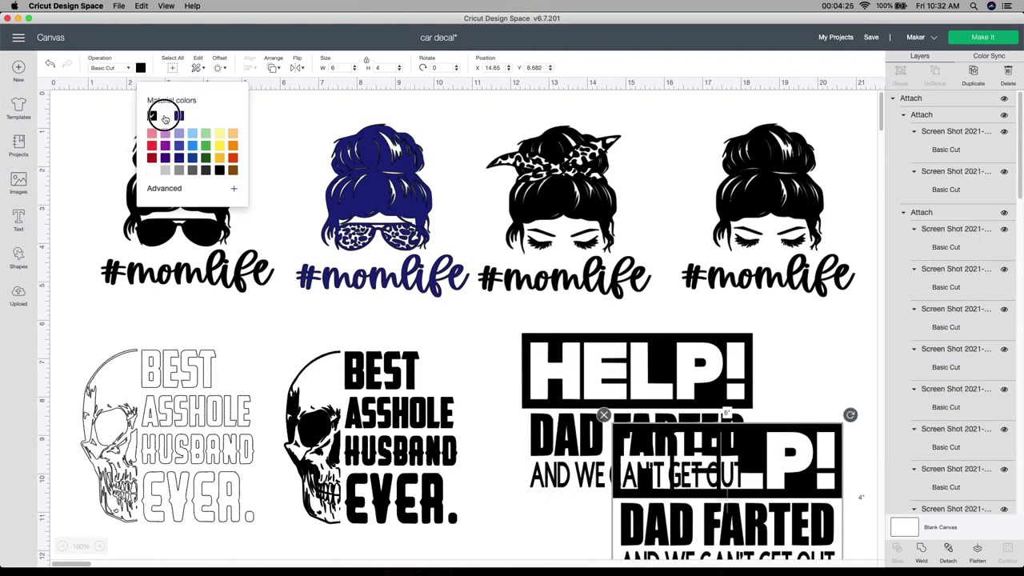
{"action": "left_click", "coordinate": [152, 170]}
- Recolor the solid-sunglasses bun decal with the same navy as the leopard-sunglasses one
{"action": "left_click", "coordinate": [120, 200]}
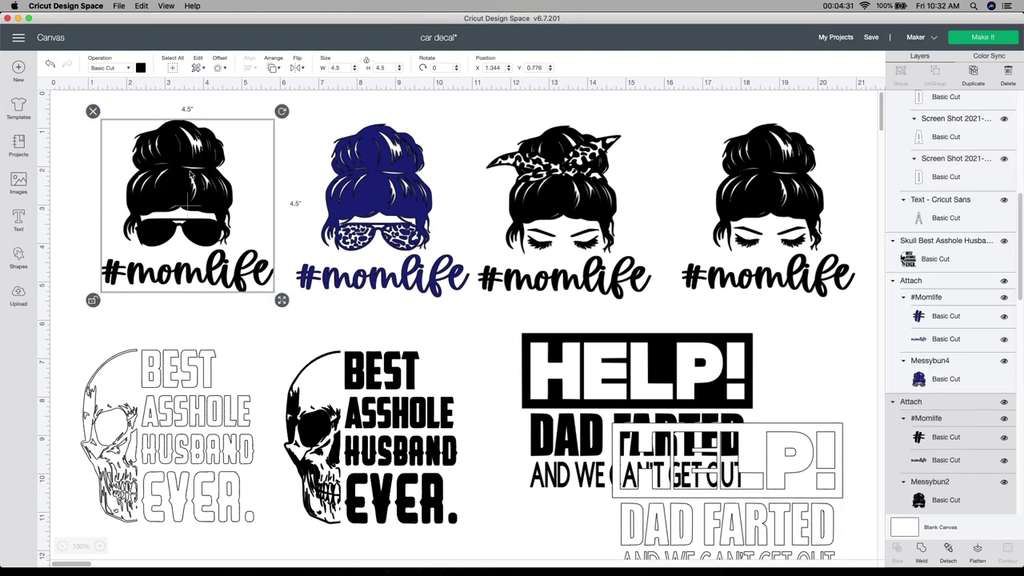
{"action": "left_click", "coordinate": [141, 68]}
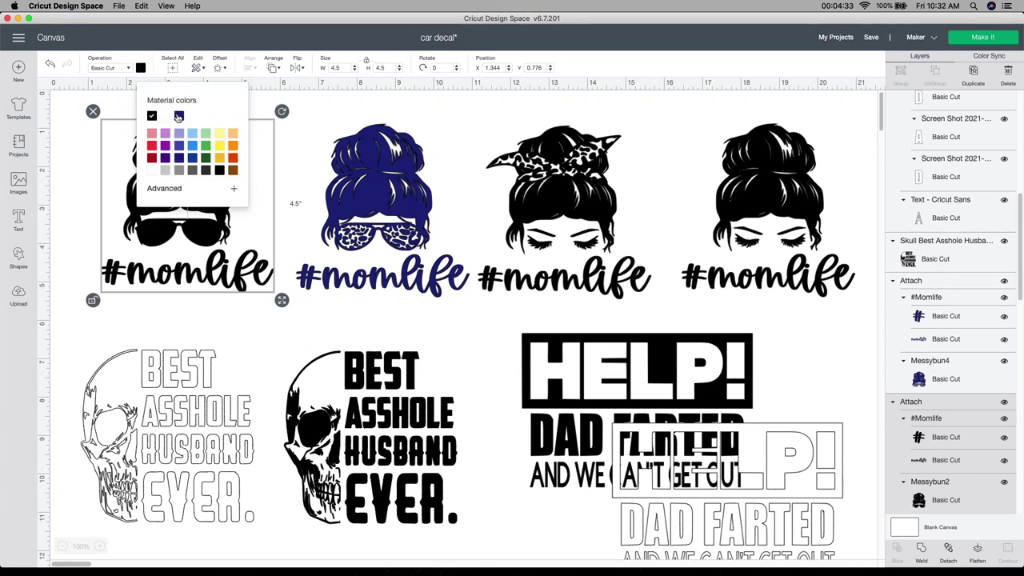
{"action": "left_click", "coordinate": [178, 117]}
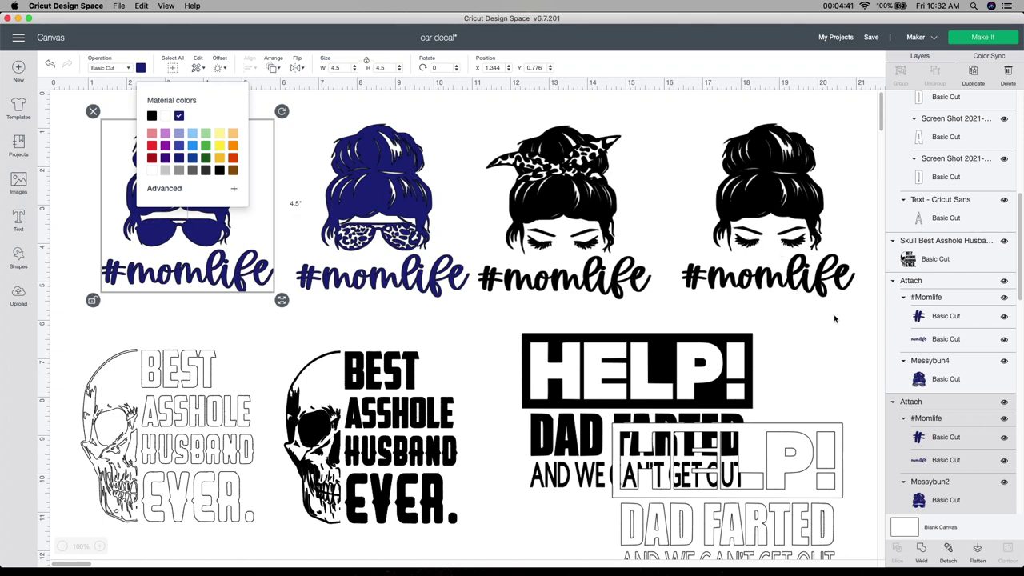
- Recolor the bandana bun decal and the plain closed-eye bun decal white together
{"action": "left_click_drag", "start_coordinate": [837, 318], "coordinate": [472, 140]}
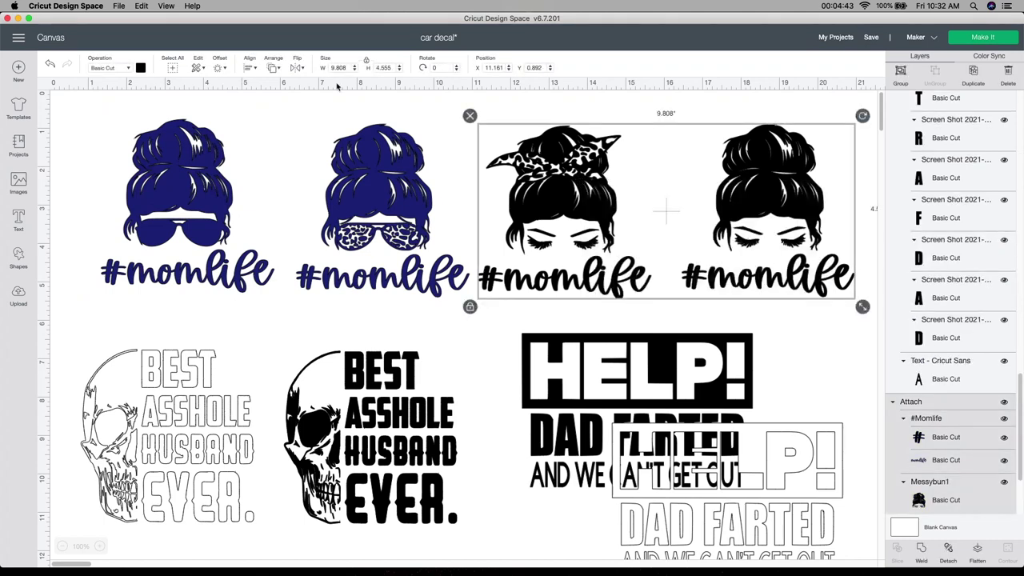
{"action": "left_click", "coordinate": [140, 67]}
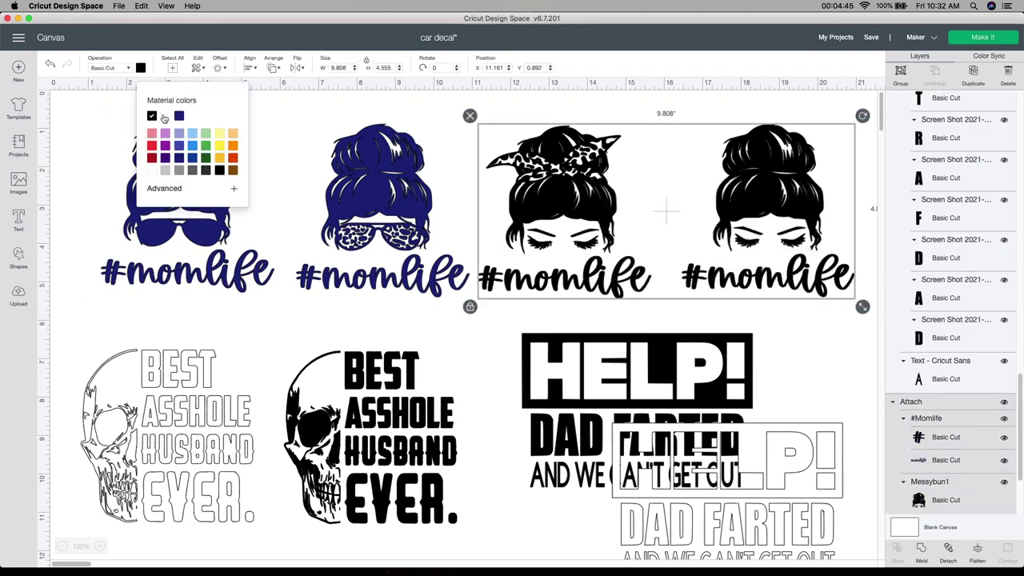
{"action": "left_click", "coordinate": [163, 118]}
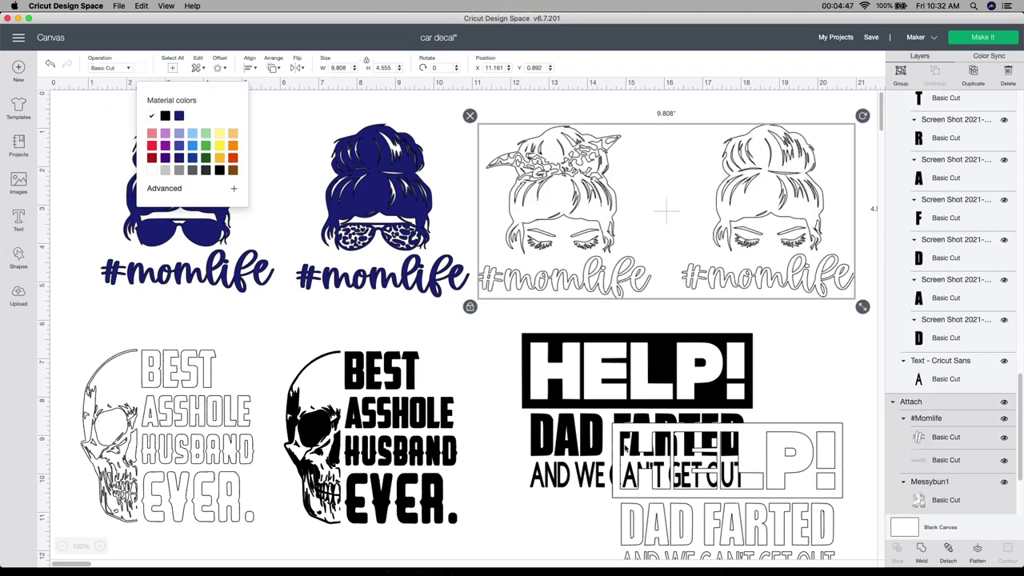
{"action": "left_click", "coordinate": [838, 370]}
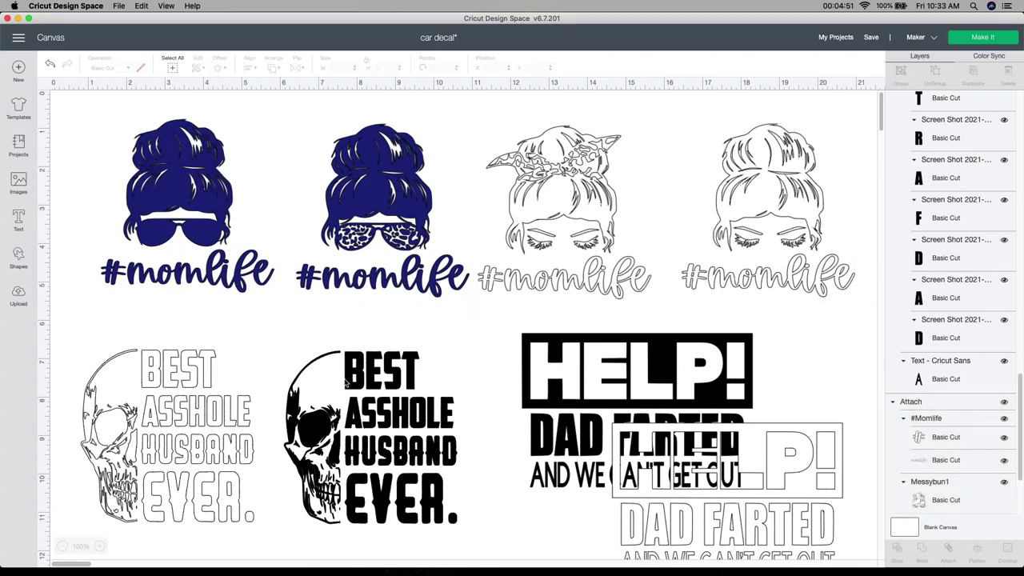
- Proceed to the mat preview and spread the four decals apart on the white mat for easier vinyl trimming
{"action": "left_click", "coordinate": [978, 39]}
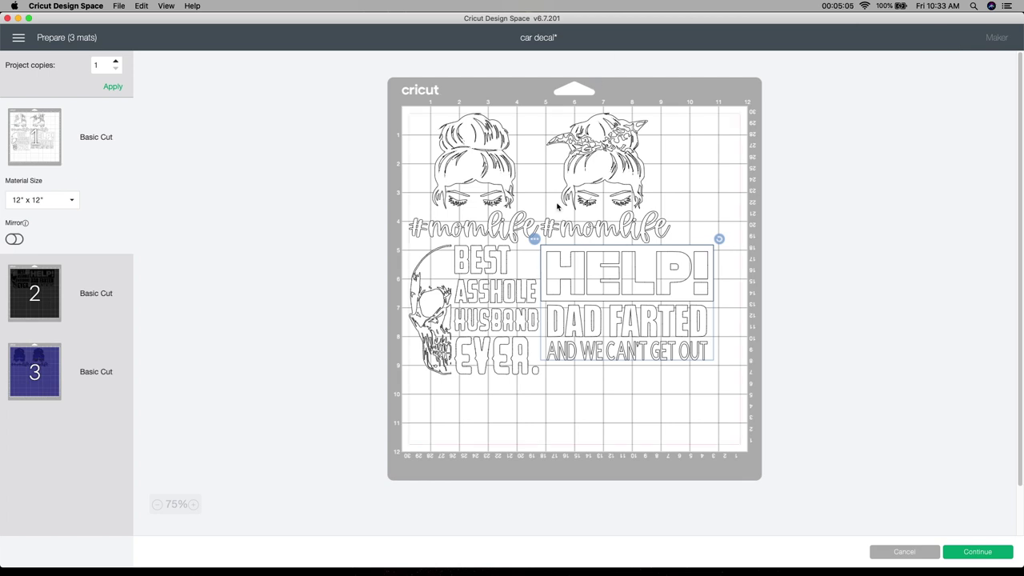
{"action": "left_click", "coordinate": [601, 171]}
{"action": "left_click_drag", "start_coordinate": [602, 170], "coordinate": [611, 172]}
{"action": "left_click_drag", "start_coordinate": [491, 276], "coordinate": [491, 281]}
{"action": "left_click_drag", "start_coordinate": [581, 274], "coordinate": [591, 281]}
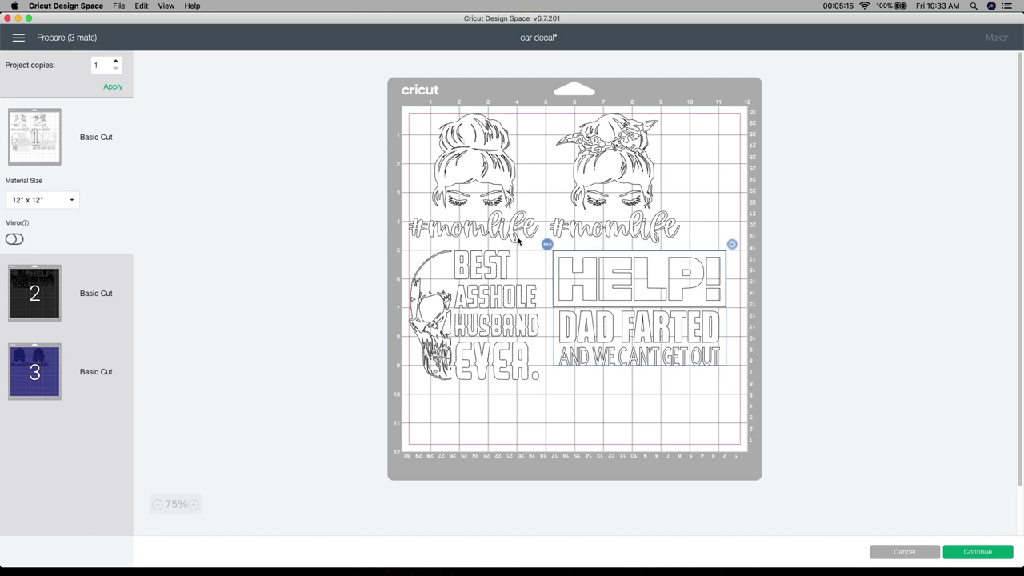
{"action": "left_click_drag", "start_coordinate": [599, 183], "coordinate": [626, 178]}
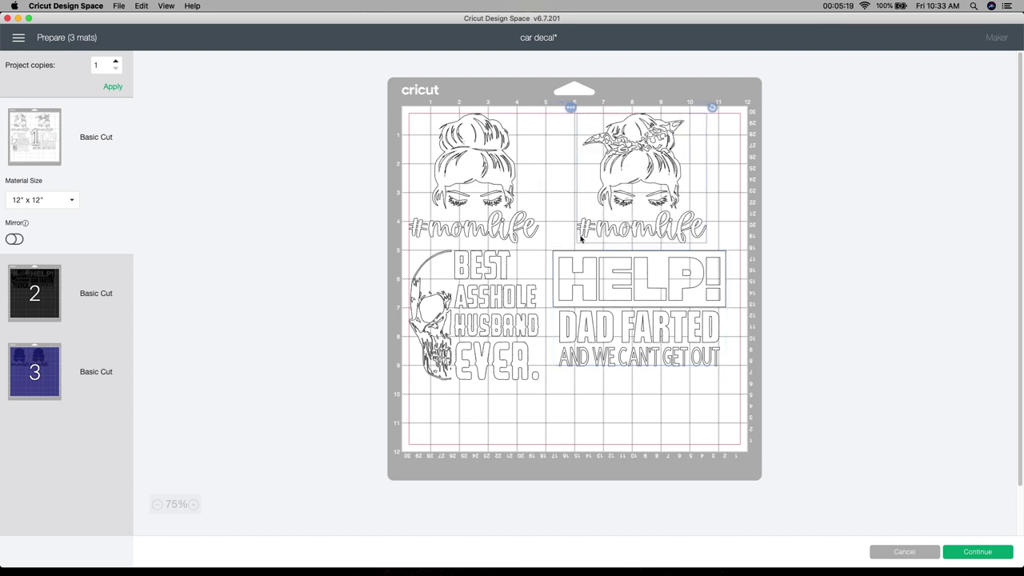
{"action": "left_click_drag", "start_coordinate": [635, 312], "coordinate": [651, 322]}
{"action": "left_click_drag", "start_coordinate": [510, 311], "coordinate": [499, 335]}
{"action": "left_click_drag", "start_coordinate": [665, 311], "coordinate": [674, 334]}
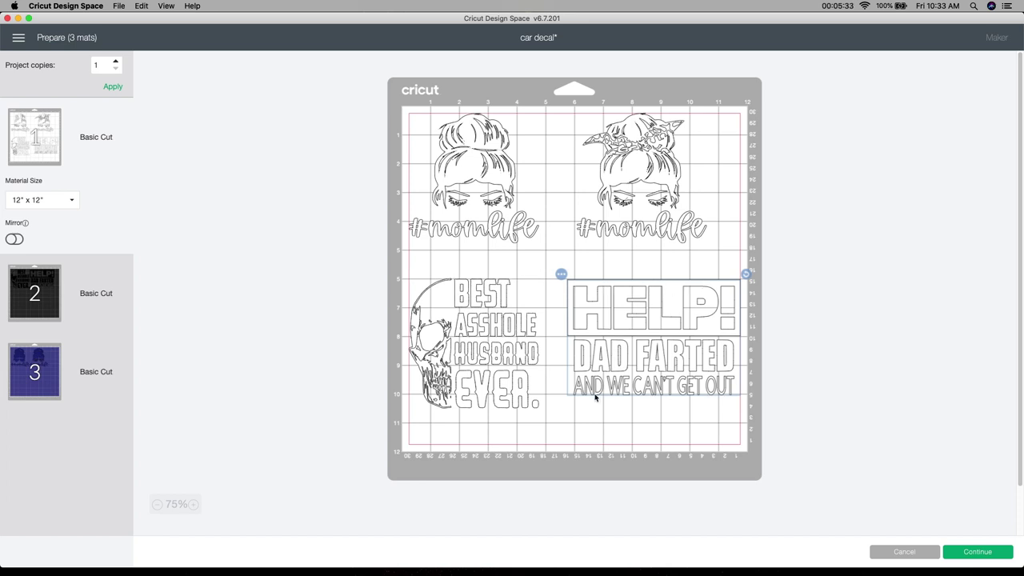
- Shift the HELP! decal right on the black mat and the leopard-sunglasses bun decal right on the navy mat
{"action": "left_click", "coordinate": [33, 309]}
{"action": "left_click_drag", "start_coordinate": [615, 189], "coordinate": [638, 194]}
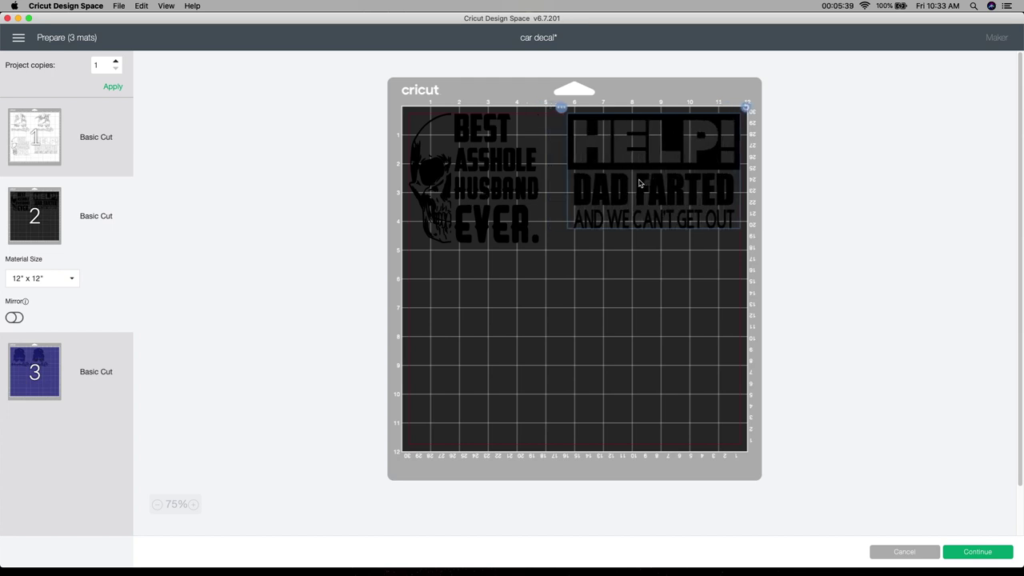
{"action": "left_click", "coordinate": [103, 389]}
{"action": "left_click_drag", "start_coordinate": [570, 181], "coordinate": [612, 177]}
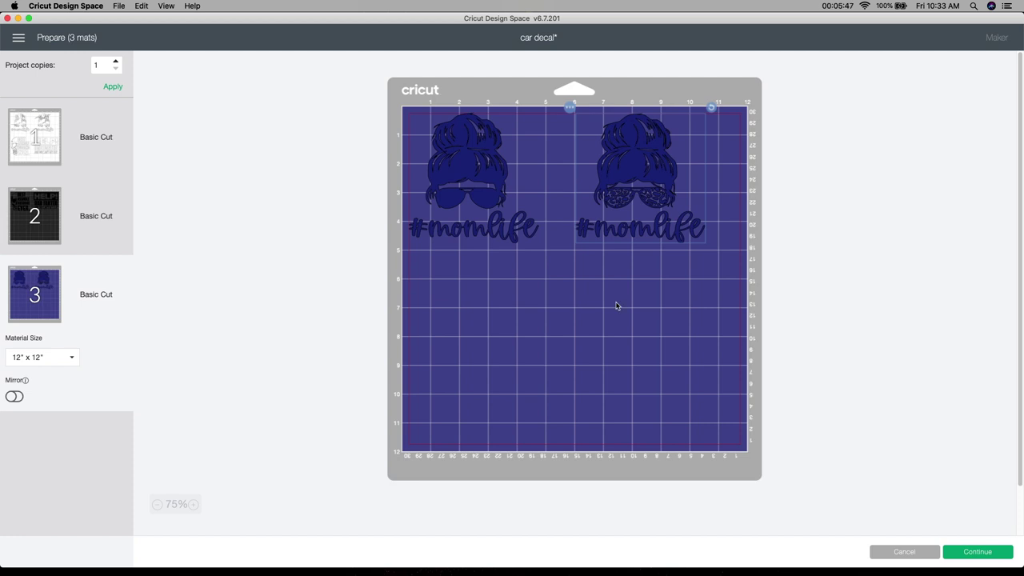
- Continue to the make stage, set the base material to Stencil Vinyl, and preview the navy mat
{"action": "left_click", "coordinate": [977, 552]}
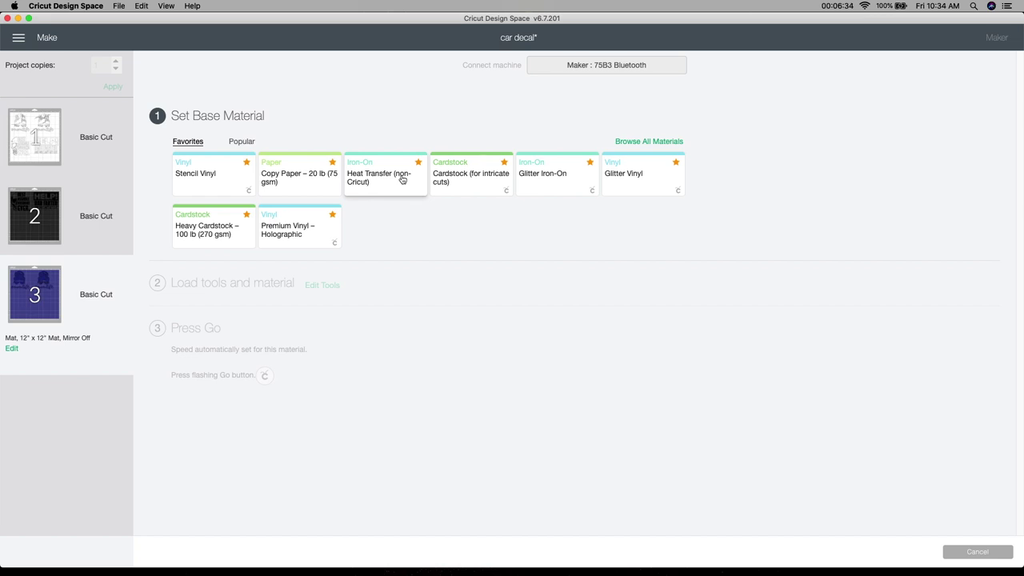
{"action": "left_click", "coordinate": [220, 177]}
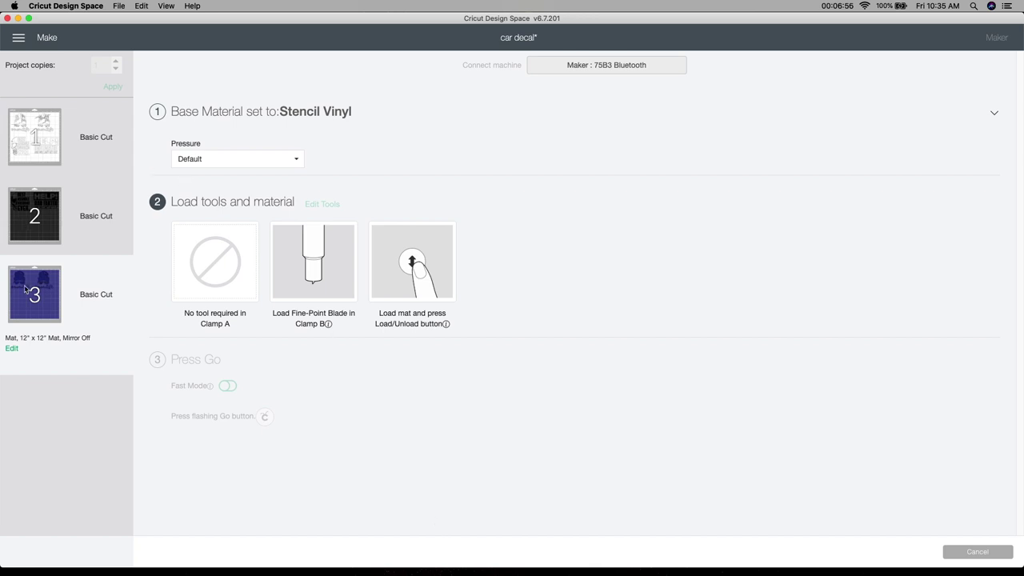
{"action": "mouse_move", "coordinate": [25, 290]}
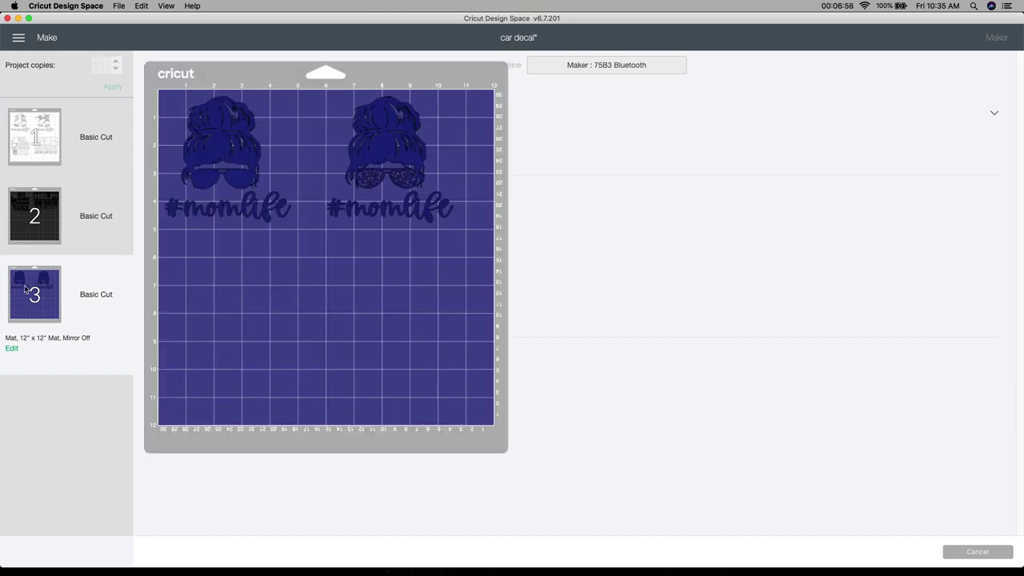